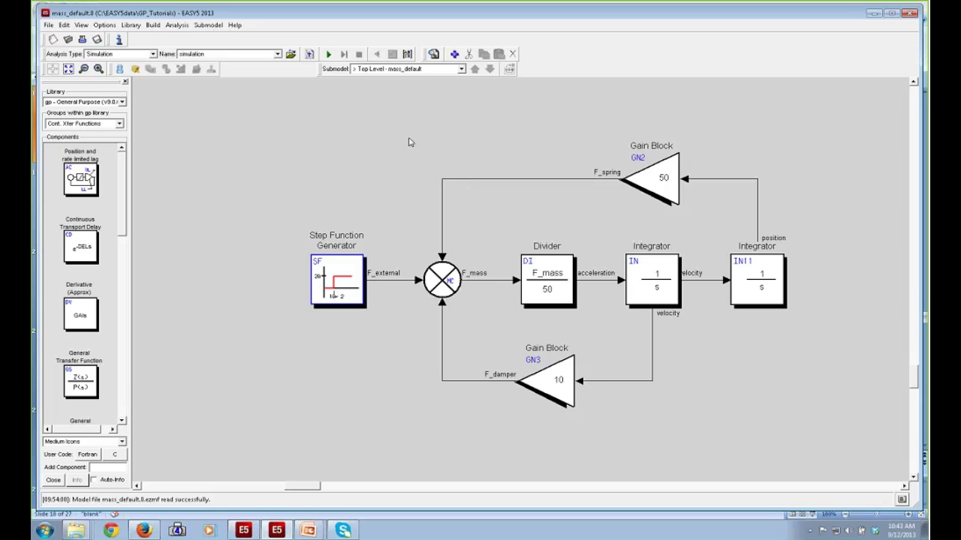
# Save all blocks except the Step Function Generator as a group in a new model file named MDSource.
pyautogui.moveTo(409, 138)
pyautogui.mouseDown()
pyautogui.moveTo(567, 382)
pyautogui.moveTo(676, 413)
pyautogui.moveTo(830, 436)
pyautogui.mouseUp()
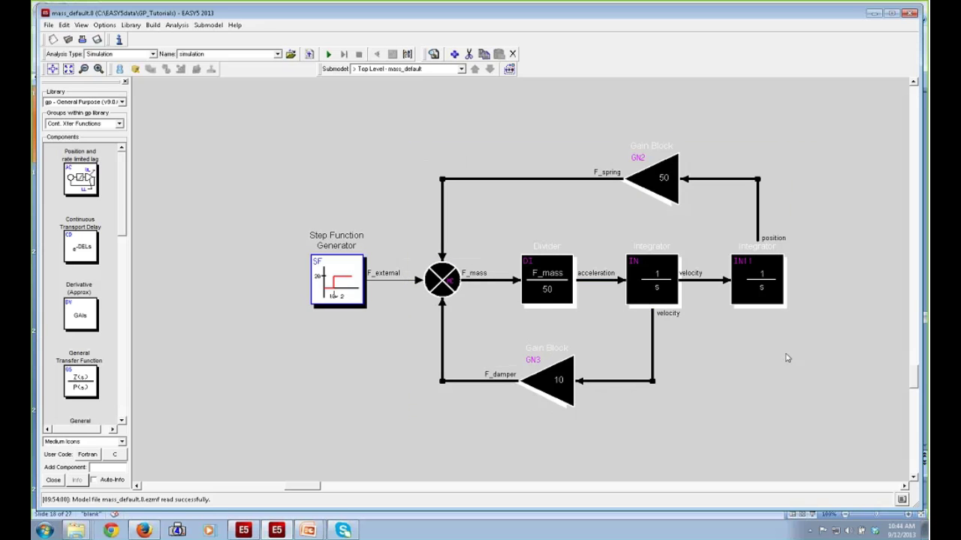
pyautogui.click(65, 25)
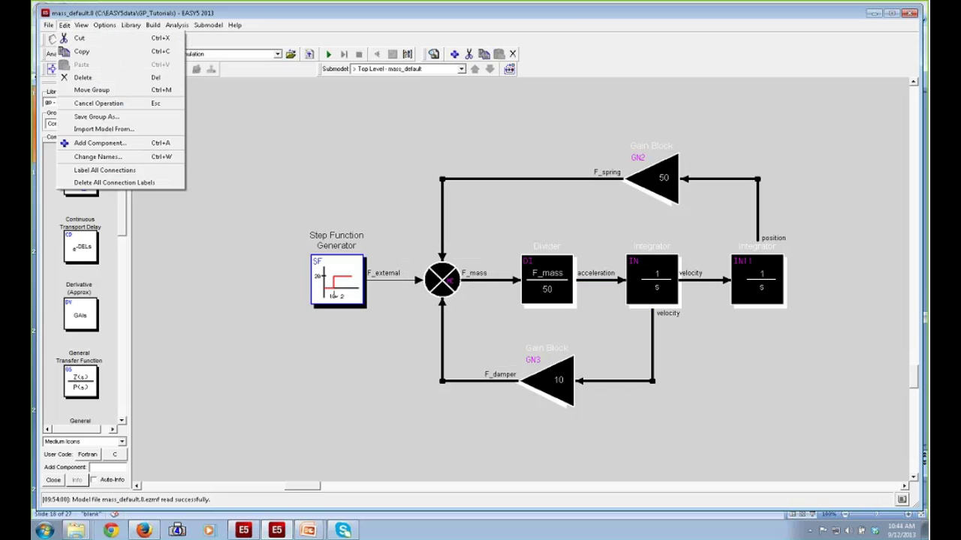
pyautogui.click(96, 116)
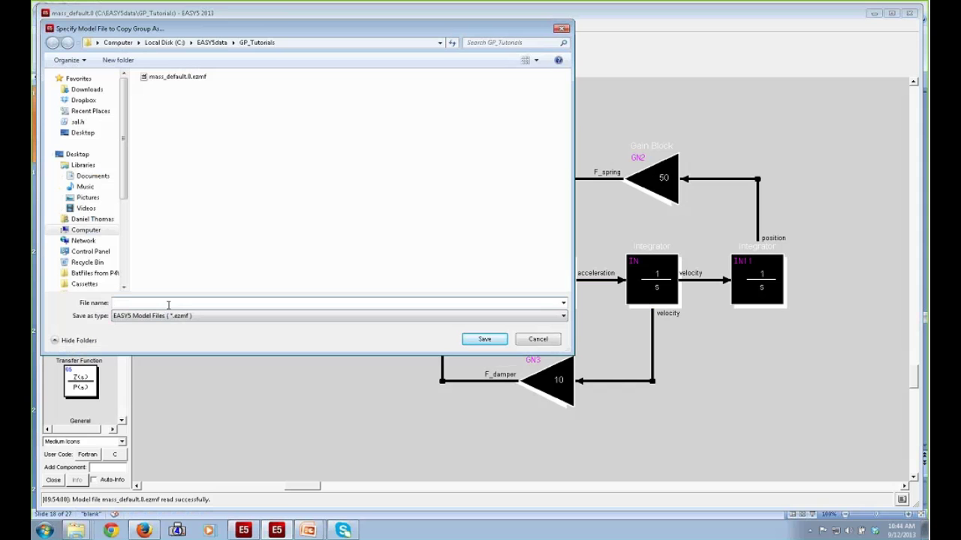
pyautogui.write('MDSource')
pyautogui.click(492, 340)
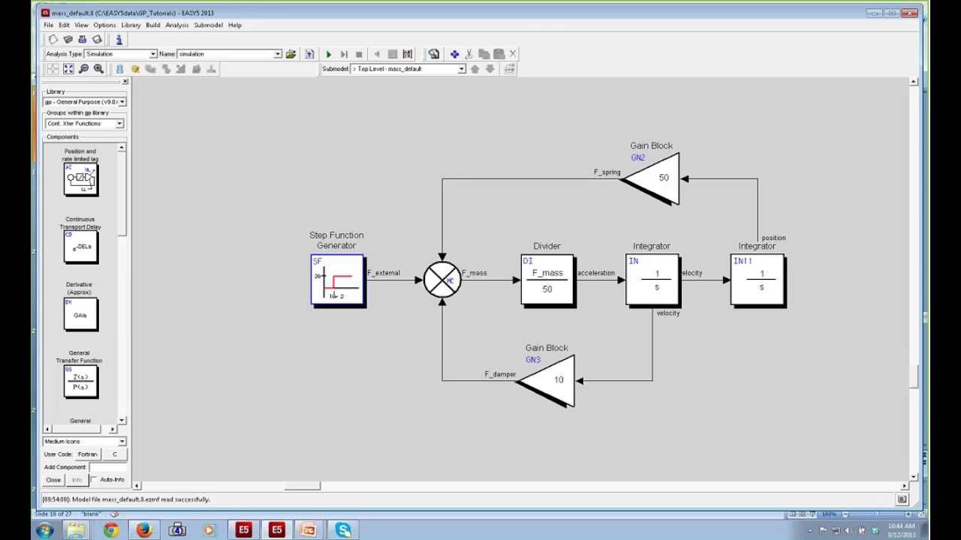
# Open the MDSource.0.ezmf model from the GP_Tutorials folder.
pyautogui.click(50, 26)
pyautogui.click(69, 52)
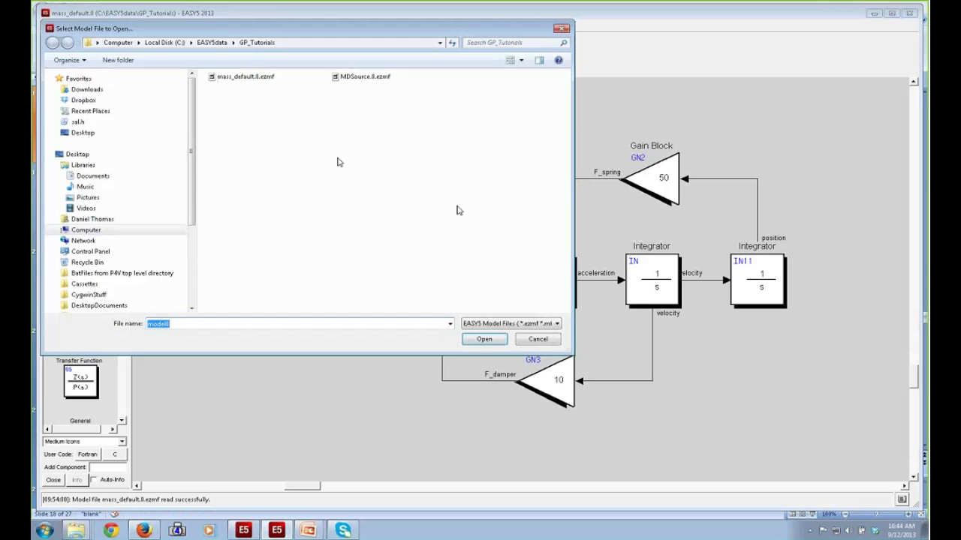
pyautogui.click(347, 78)
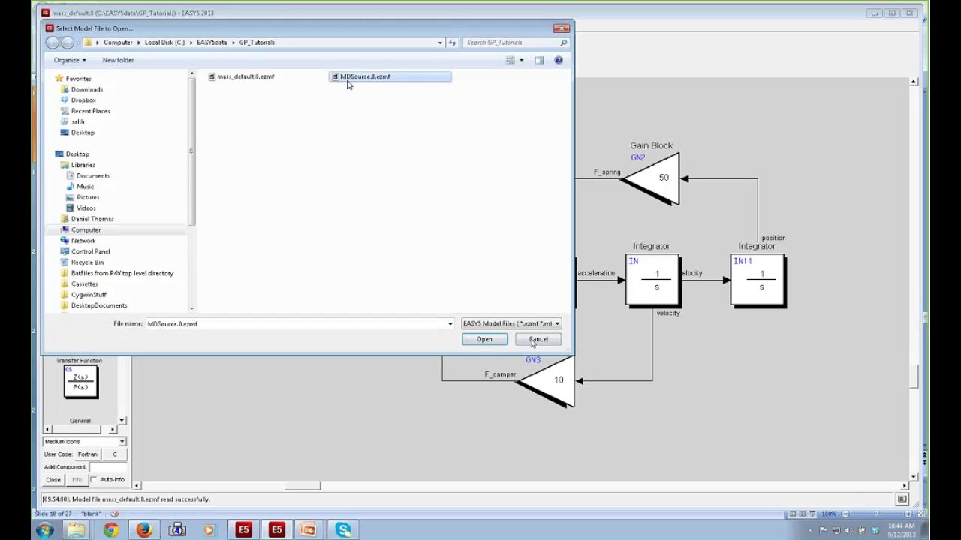
pyautogui.click(484, 338)
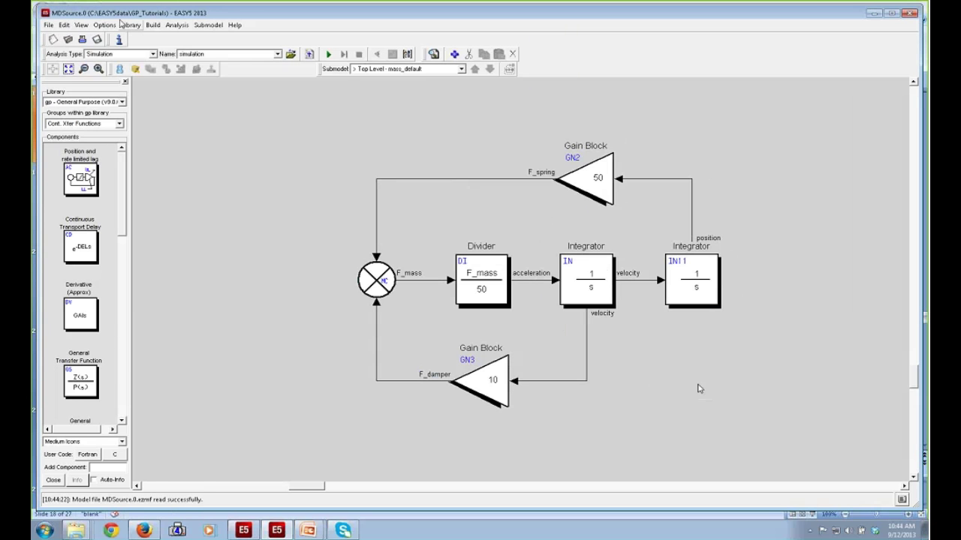
# Create a new component library with the tag MD and the title "One-D Mass Dynamics".
pyautogui.click(133, 25)
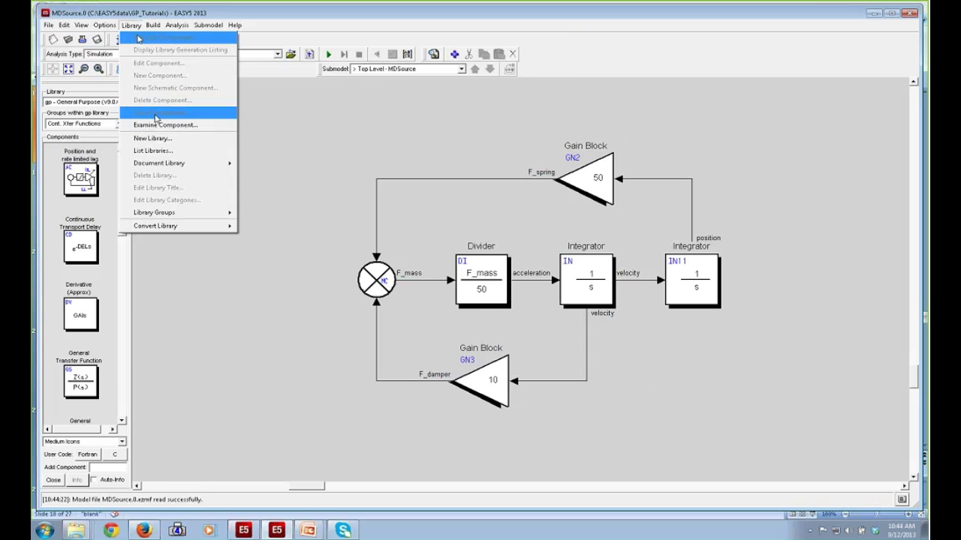
pyautogui.click(163, 140)
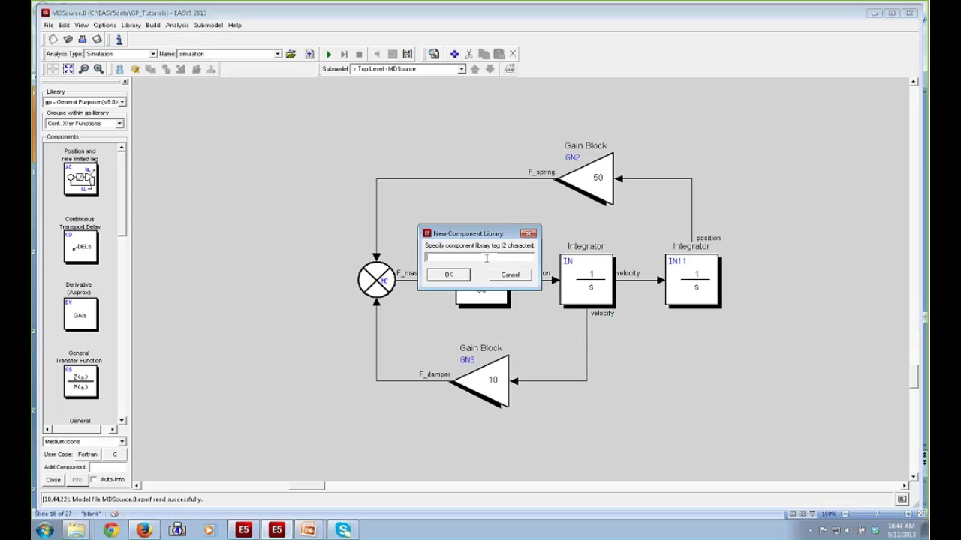
pyautogui.write('MD')
pyautogui.click(455, 275)
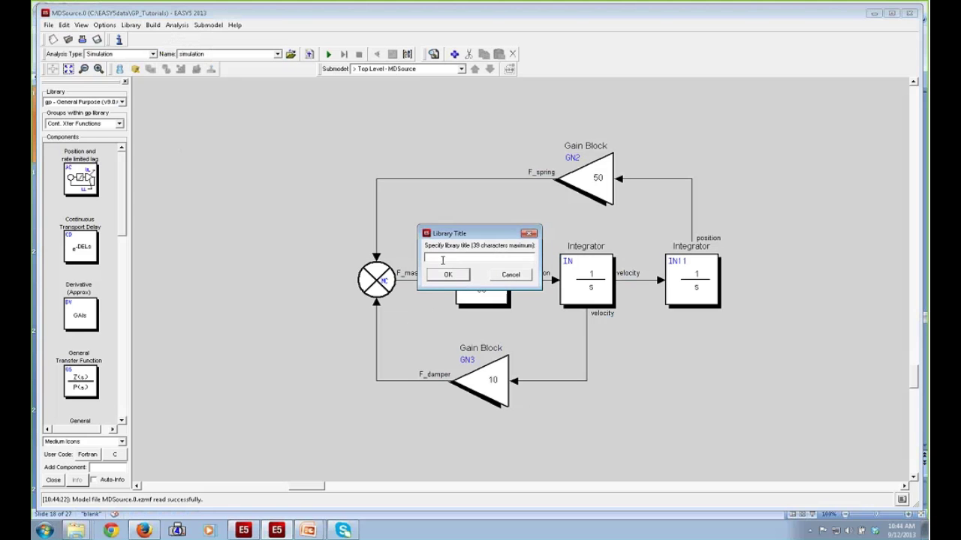
pyautogui.write('One-D Mass Dynamics')
pyautogui.click(448, 275)
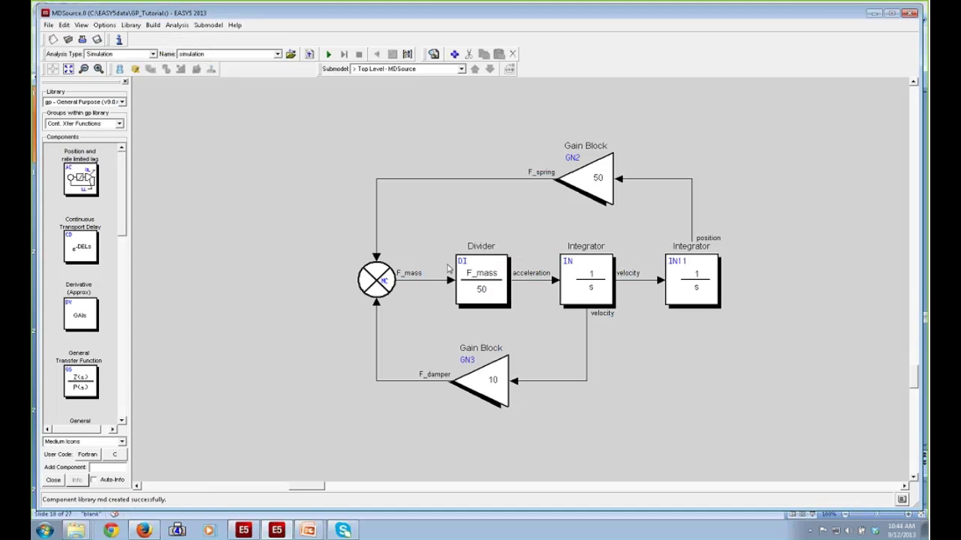
# Create a new schematic component named MD in the One-D Mass Dynamics library.
pyautogui.click(134, 27)
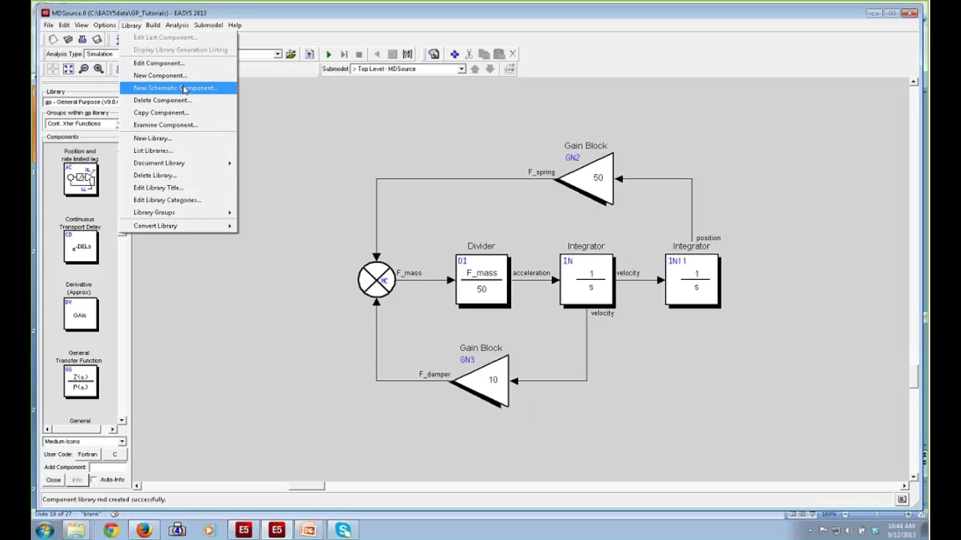
pyautogui.click(227, 88)
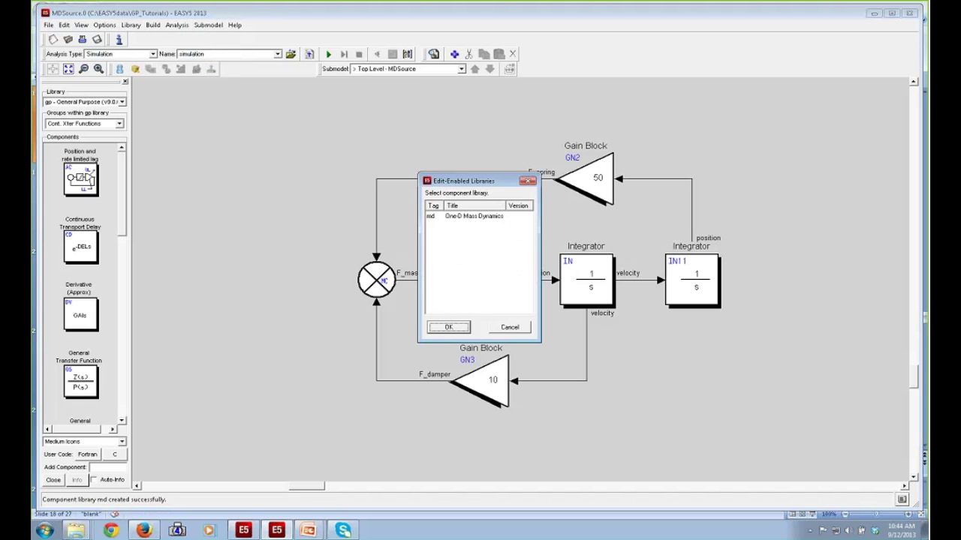
pyautogui.click(465, 217)
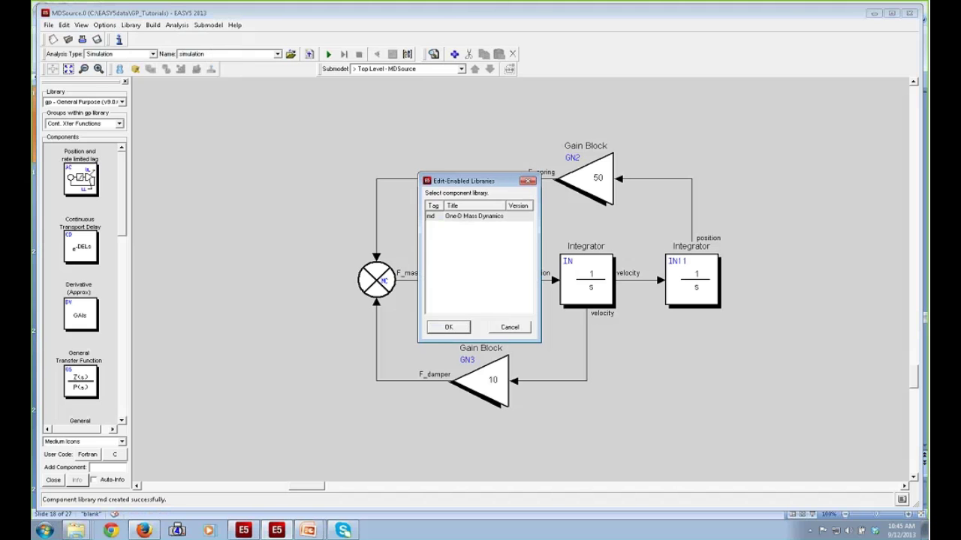
pyautogui.click(449, 328)
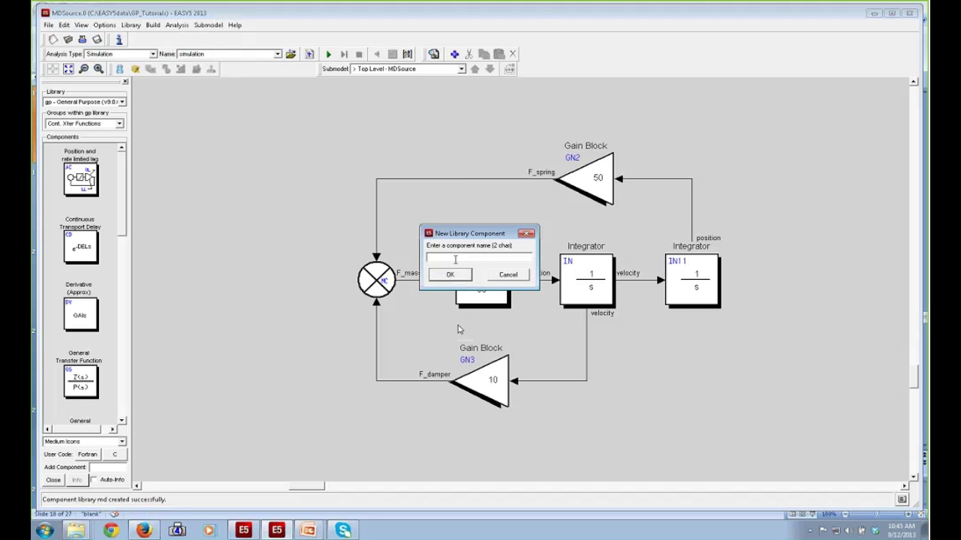
pyautogui.write('MD')
pyautogui.click(450, 275)
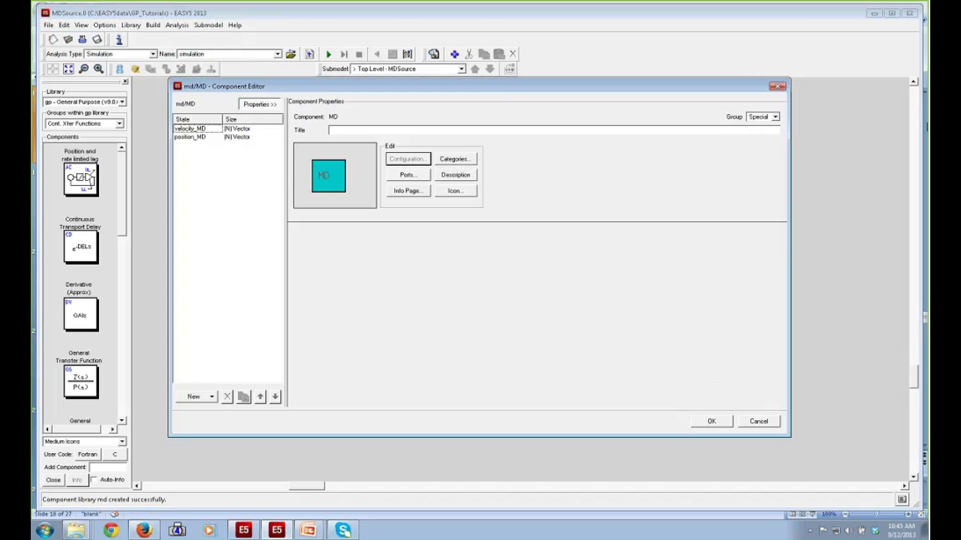
pyautogui.press('Right')
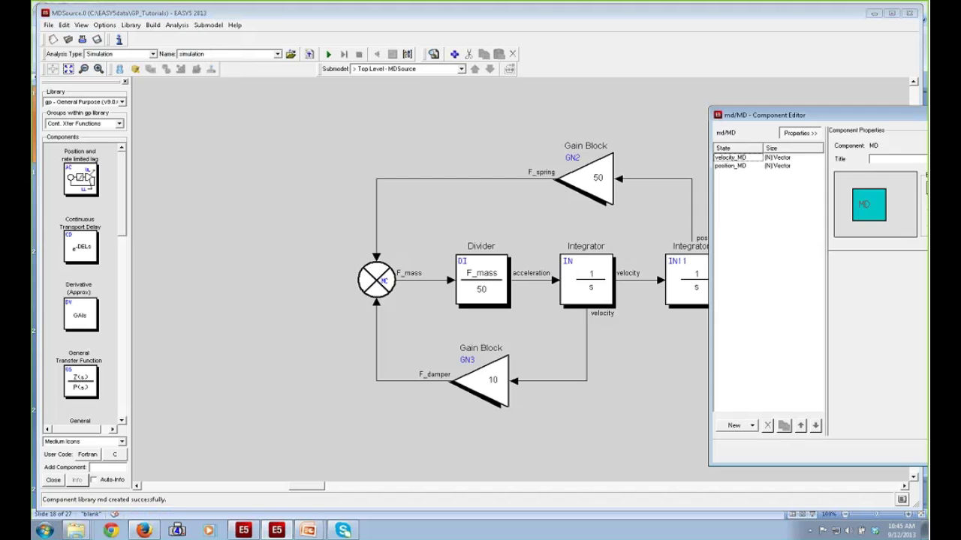
pyautogui.click(335, 104)
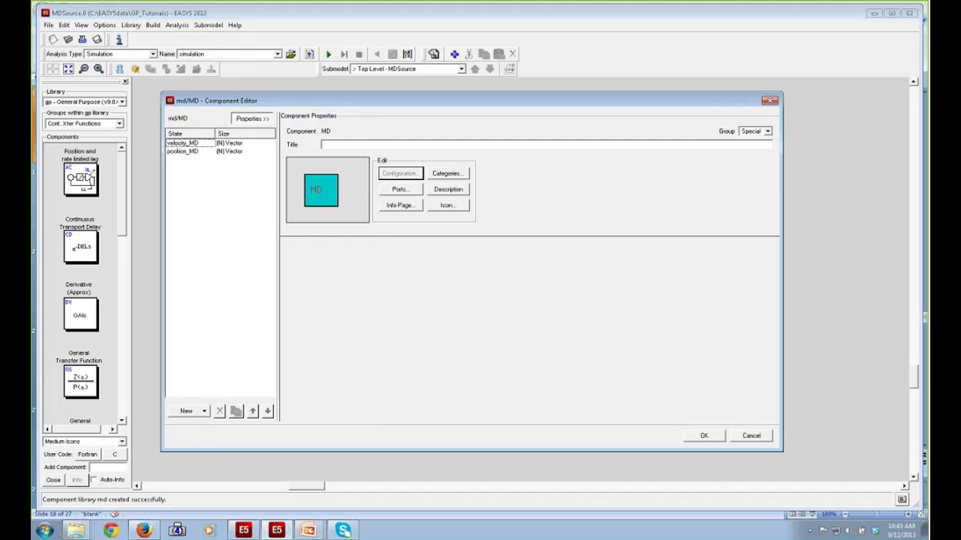
# Add an input named AppliedForce to the MD component and map it to the summing block's S_In1_MC input.
pyautogui.click(207, 413)
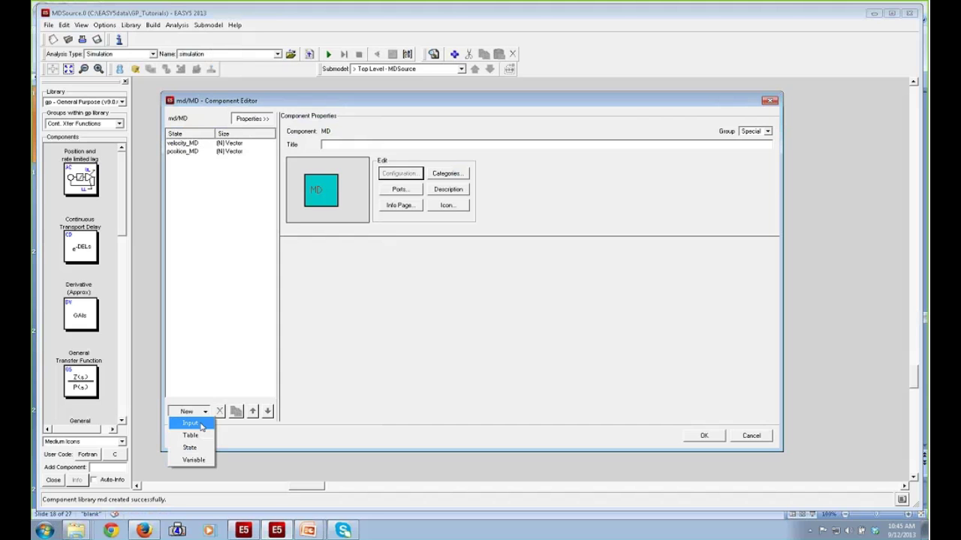
pyautogui.click(199, 425)
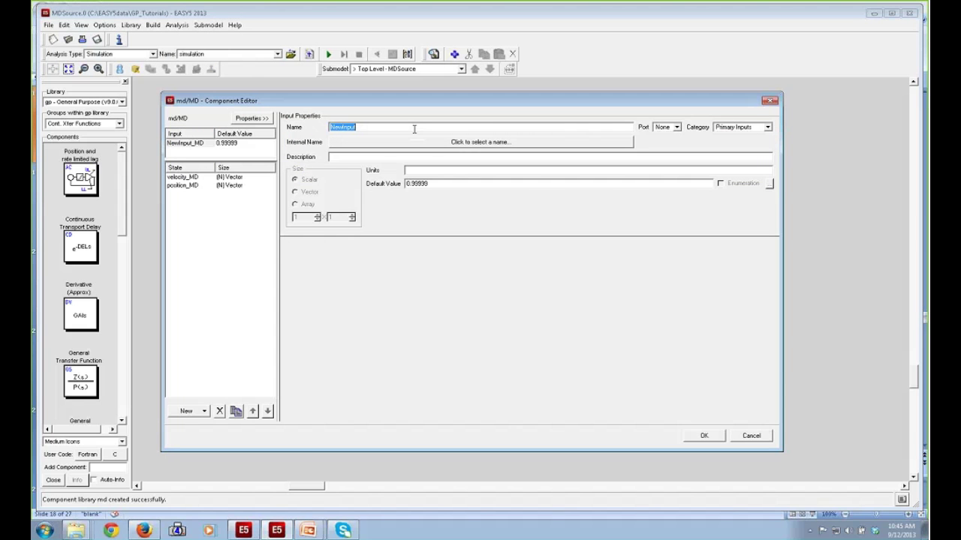
pyautogui.write('AppliedForce')
pyautogui.click(461, 143)
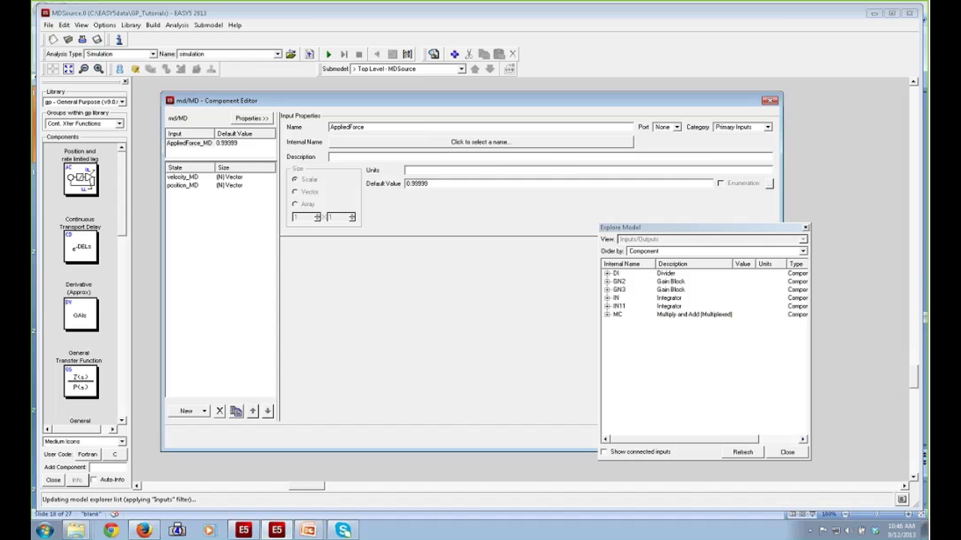
pyautogui.click(607, 315)
pyautogui.doubleClick(637, 364)
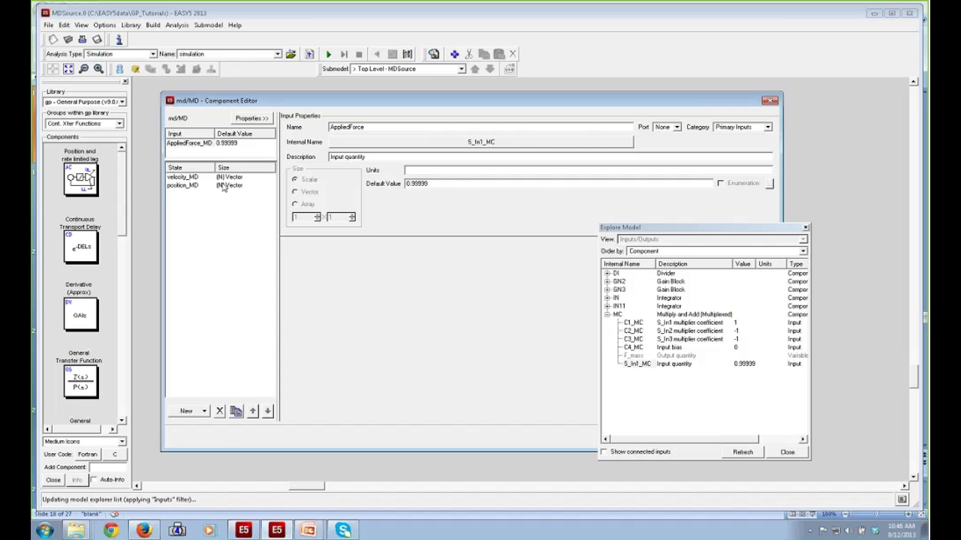
# Add an input named Mass to the MD component and map it to the divider's denominator S_Den_DI.
pyautogui.click(194, 411)
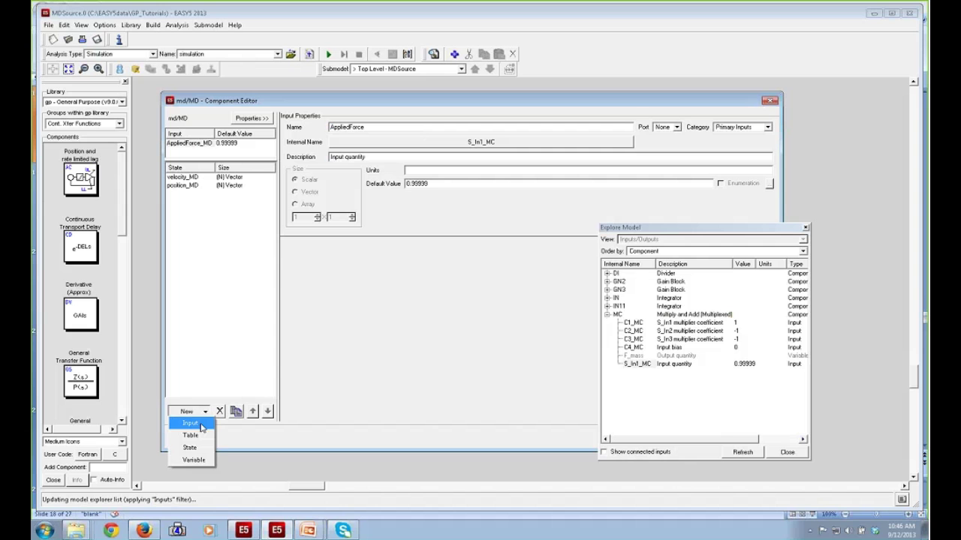
pyautogui.click(202, 427)
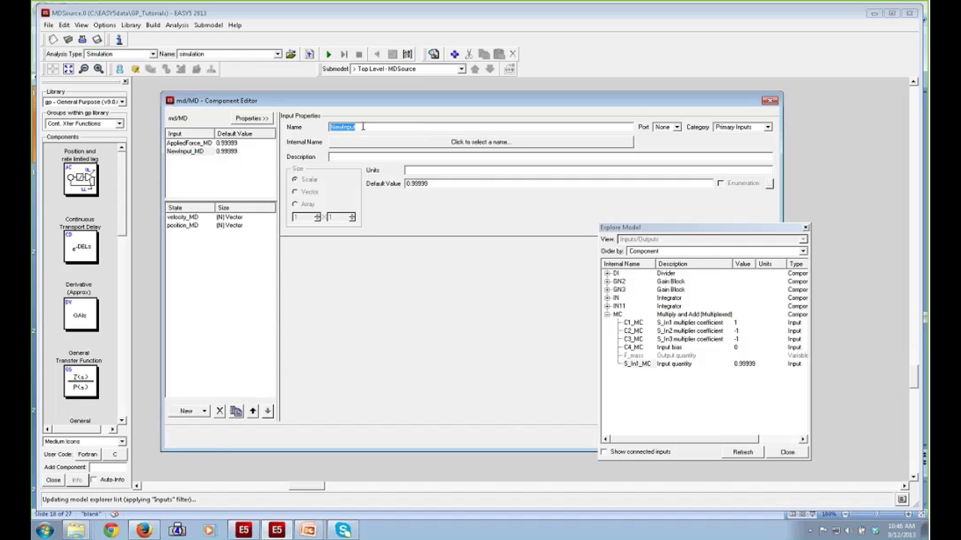
pyautogui.write('Mass')
pyautogui.click(607, 273)
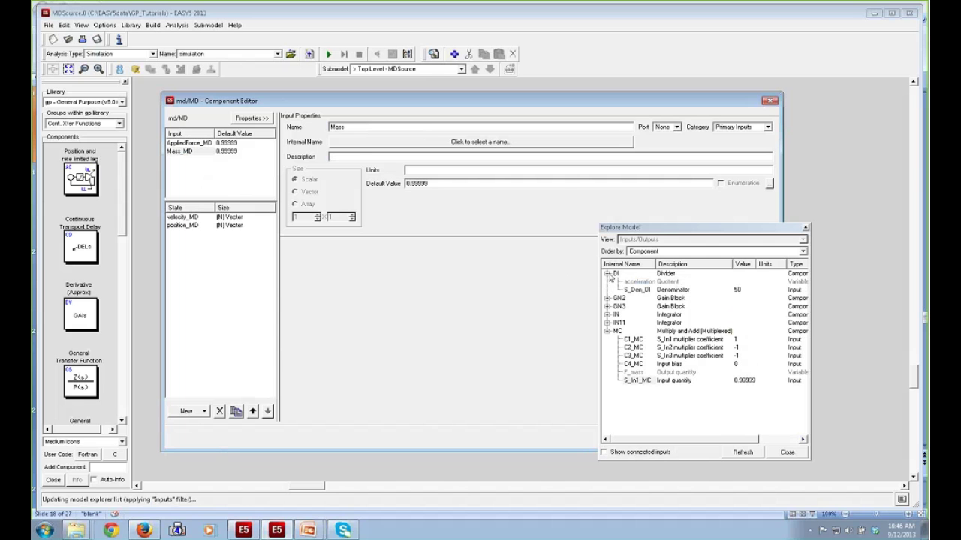
pyautogui.doubleClick(647, 293)
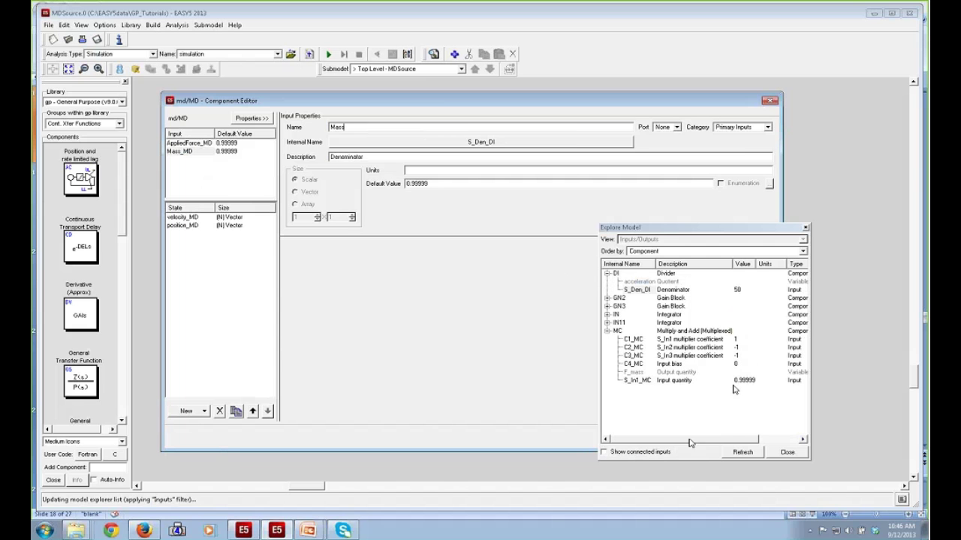
pyautogui.click(787, 453)
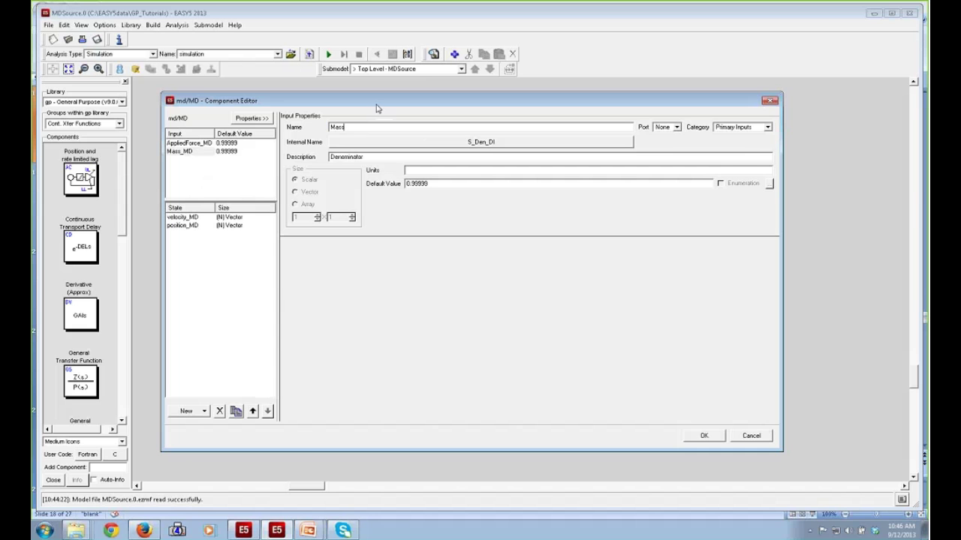
pyautogui.moveTo(378, 109); pyautogui.dragTo(501, 239)
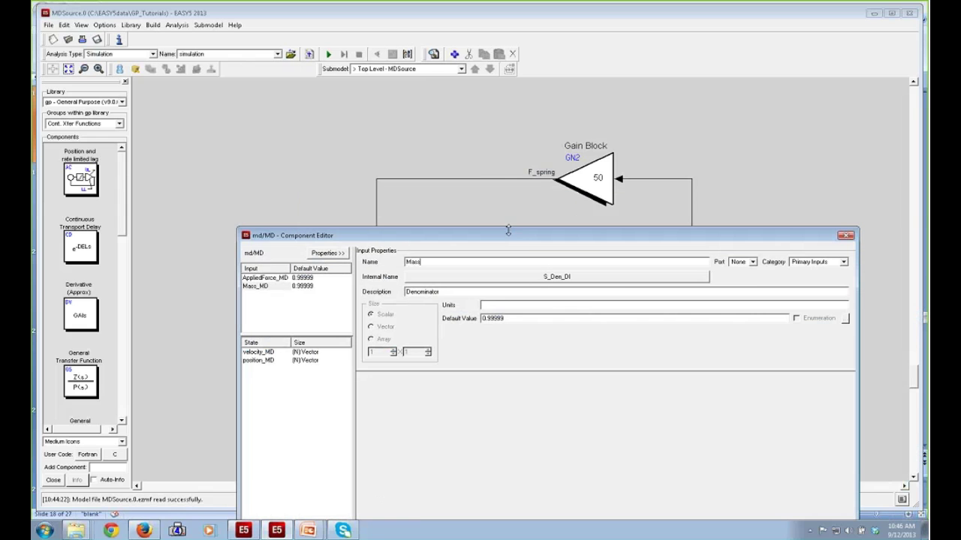
pyautogui.moveTo(599, 239); pyautogui.dragTo(570, 116)
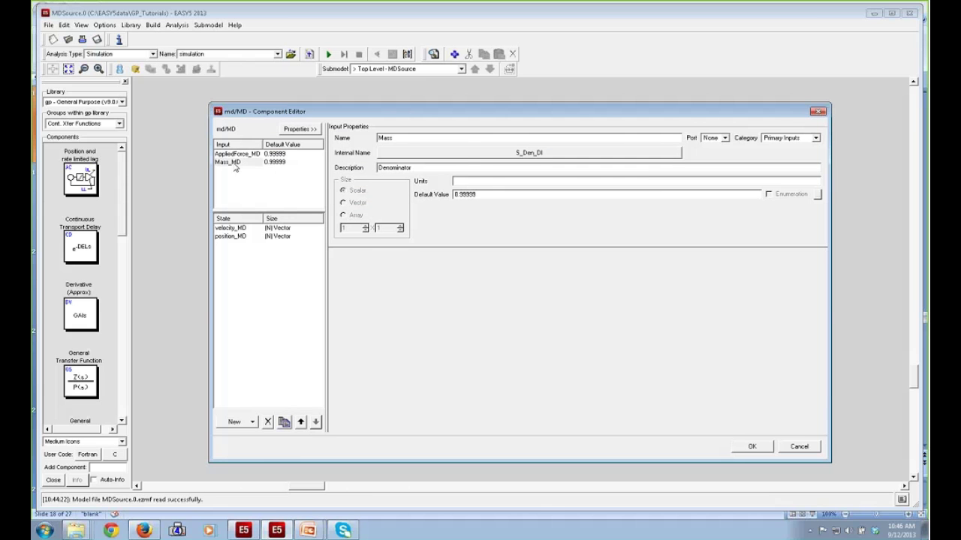
# Add a variable named Acceleration mapped to the divider's acceleration output, and save the MD component to the library.
pyautogui.click(253, 423)
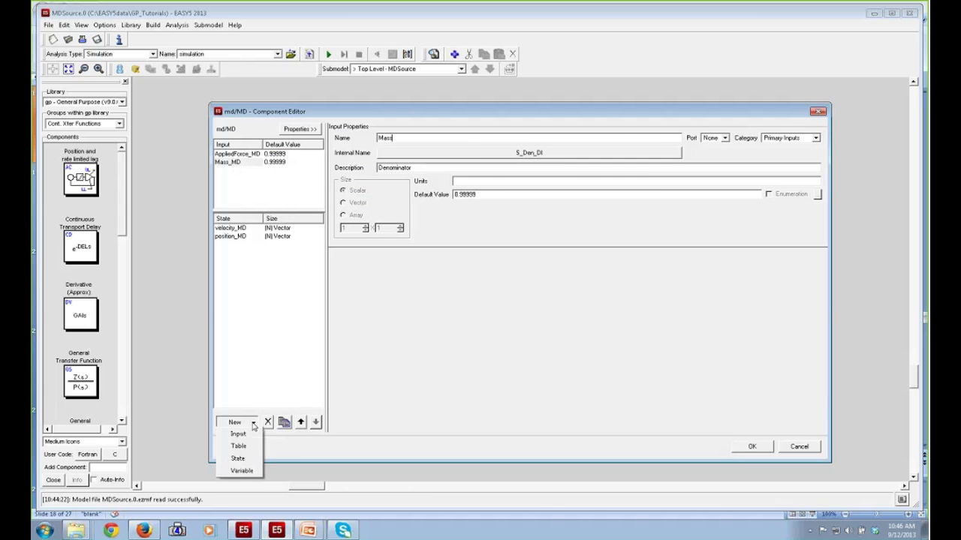
pyautogui.click(241, 471)
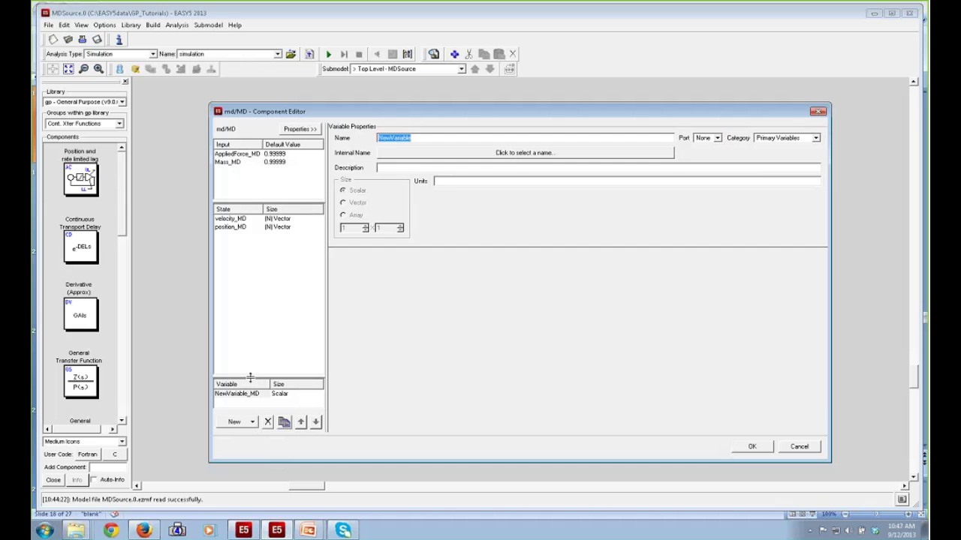
pyautogui.moveTo(251, 379); pyautogui.dragTo(255, 306)
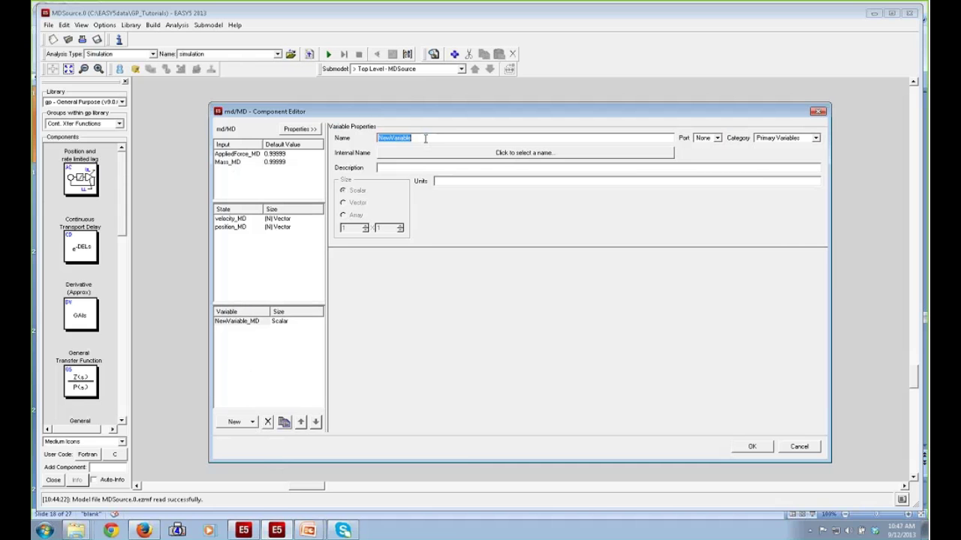
pyautogui.write('Acceleration')
pyautogui.click(430, 155)
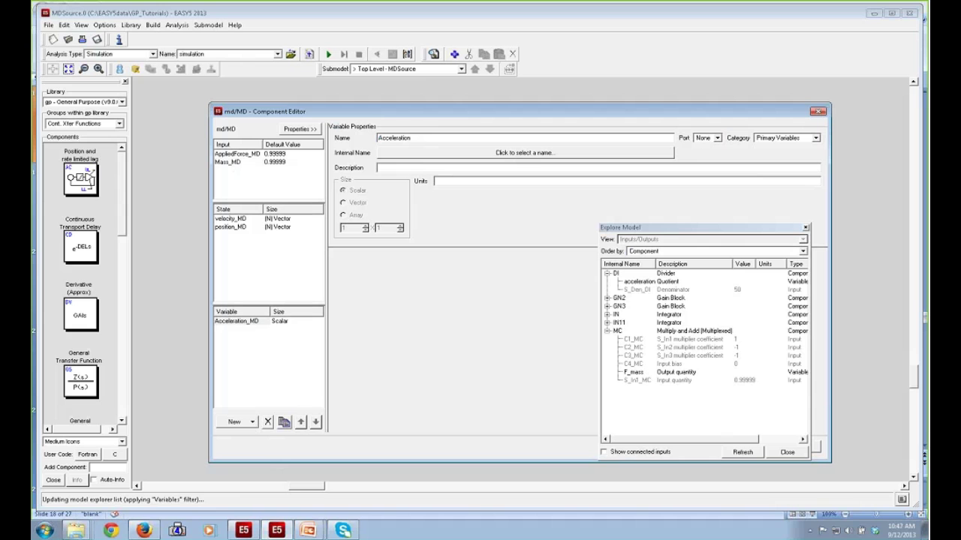
pyautogui.doubleClick(644, 283)
pyautogui.click(780, 453)
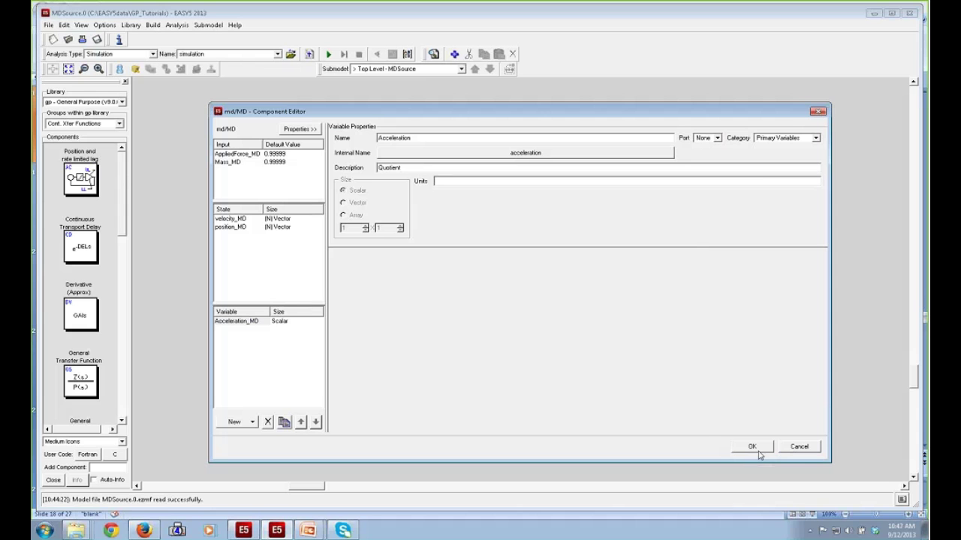
pyautogui.click(753, 449)
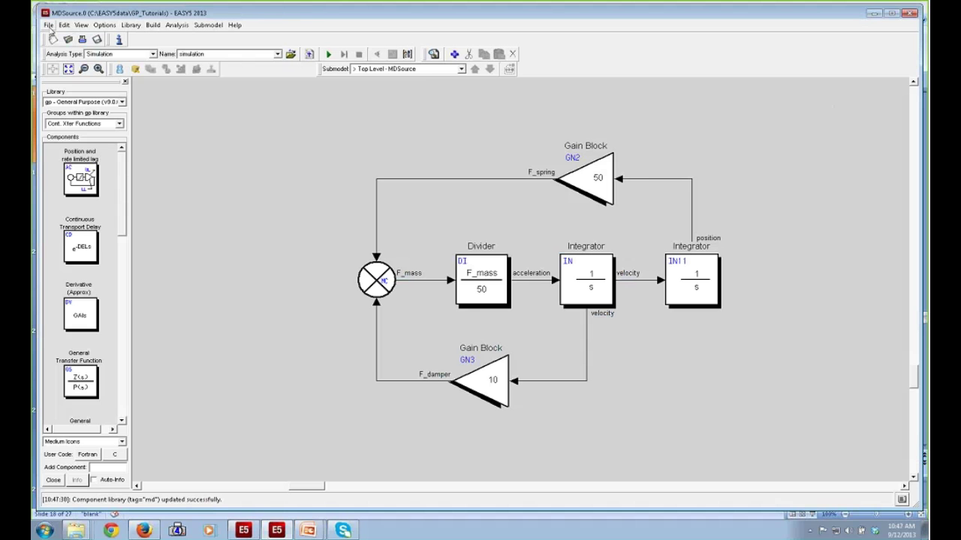
# Open the last edited library component, MD, to review its properties and editing options, and close the editor without changes.
pyautogui.click(135, 25)
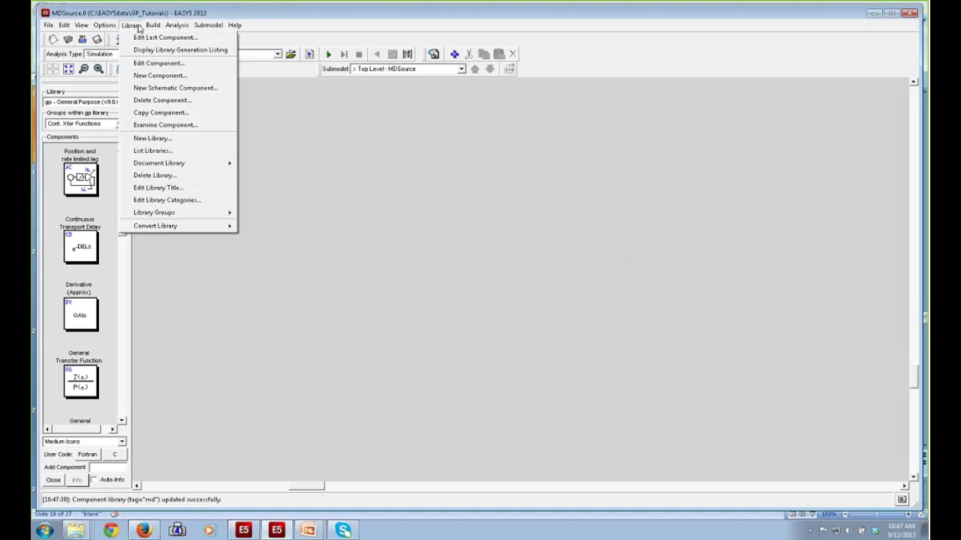
pyautogui.click(161, 36)
pyautogui.click(452, 293)
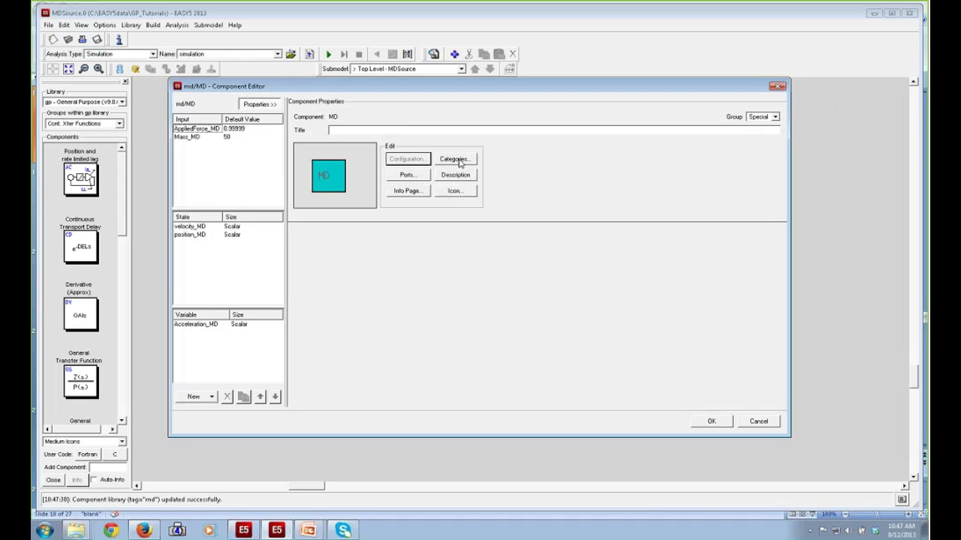
pyautogui.click(758, 422)
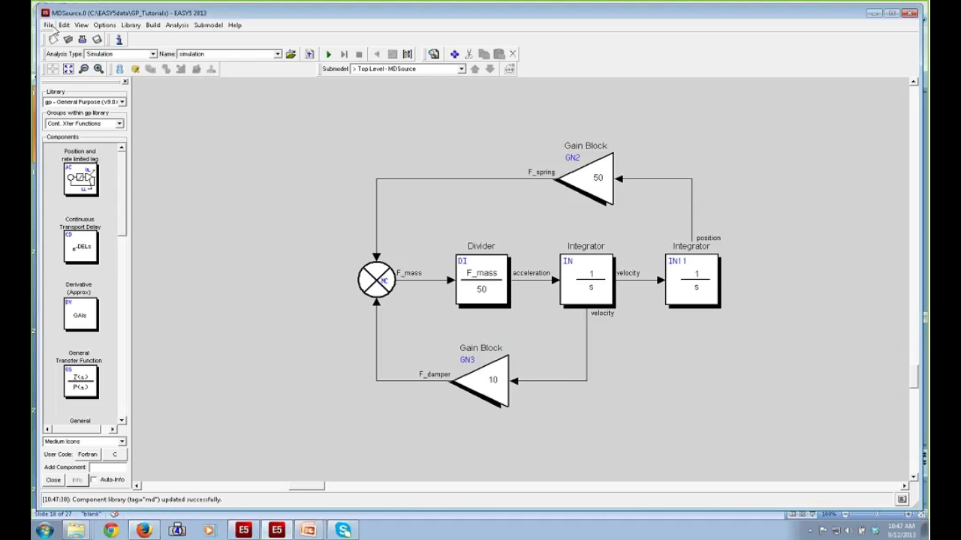
# Open the model file mass_default.8.ezmf from the GP_Tutorials folder.
pyautogui.click(51, 29)
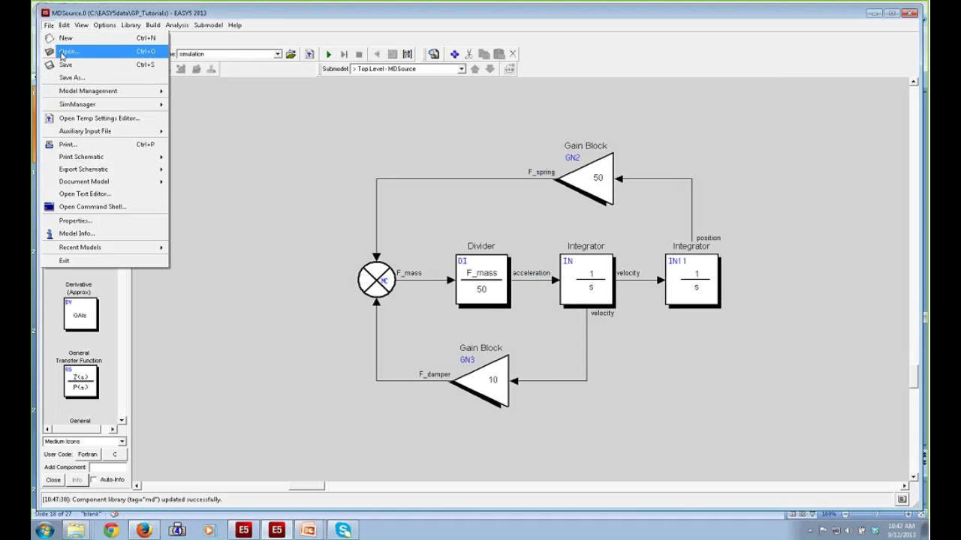
pyautogui.click(63, 54)
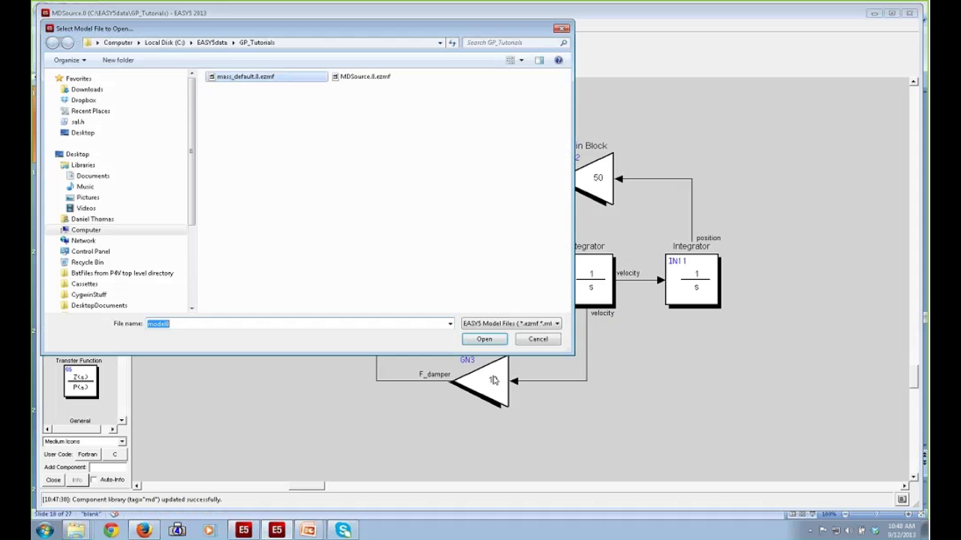
pyautogui.click(484, 339)
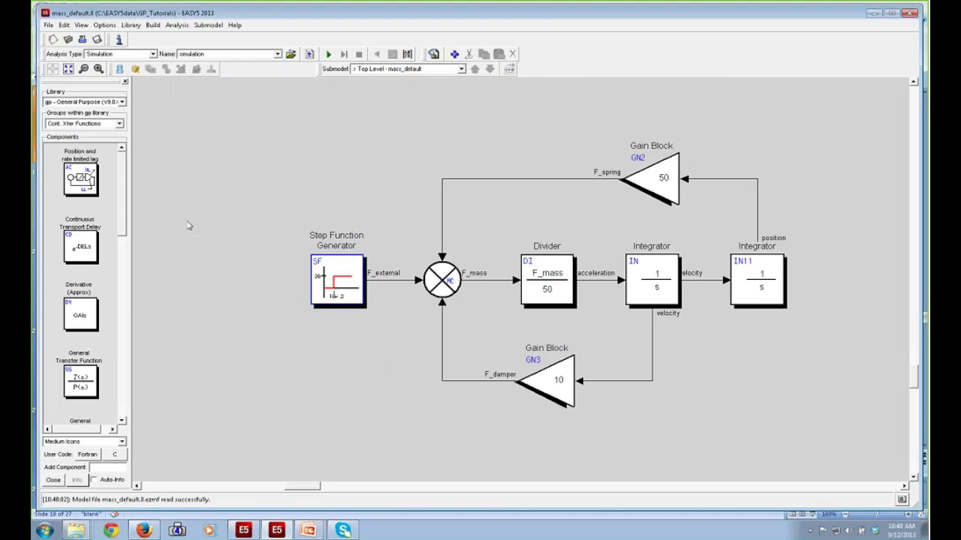
# Add the MD component from the One-D Mass Dynamics library to the schematic, below the GN3 gain block.
pyautogui.click(121, 101)
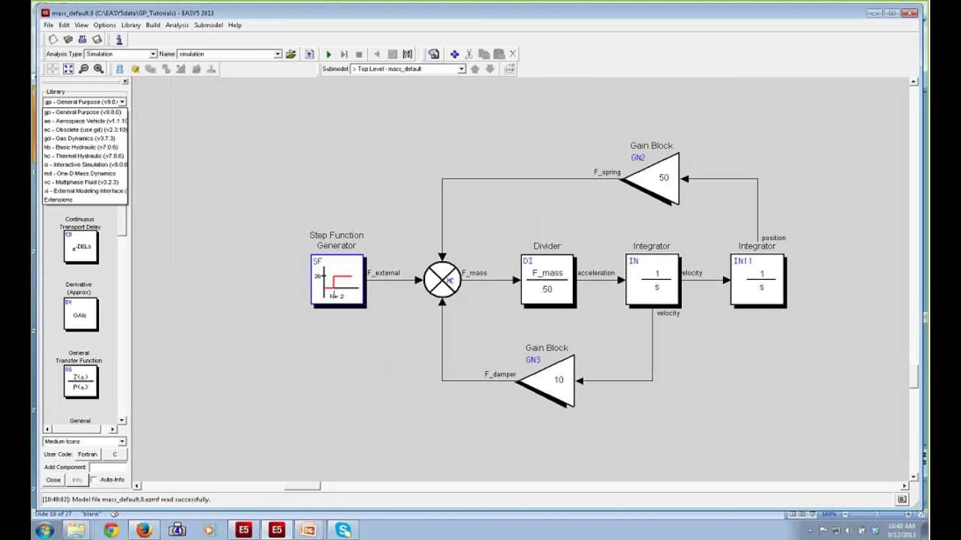
pyautogui.click(112, 174)
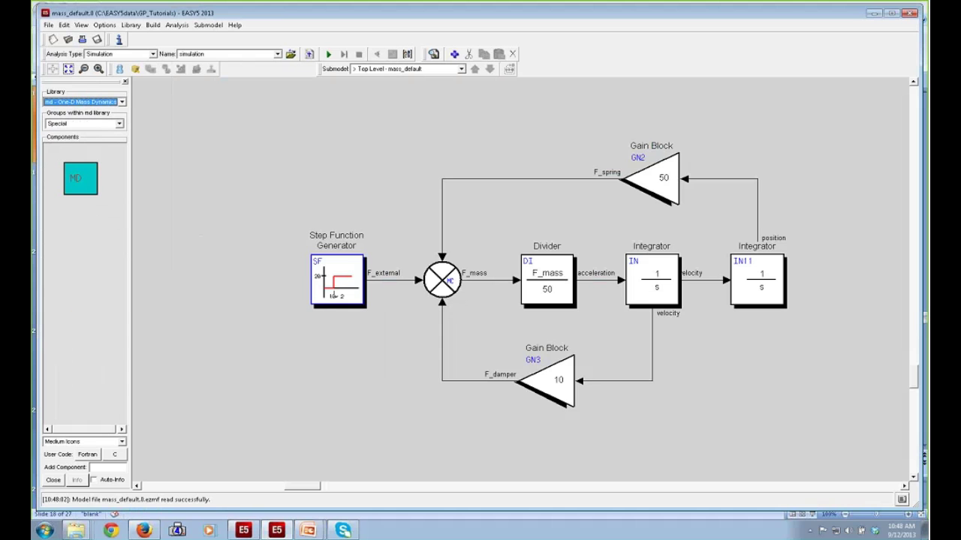
pyautogui.click(80, 182)
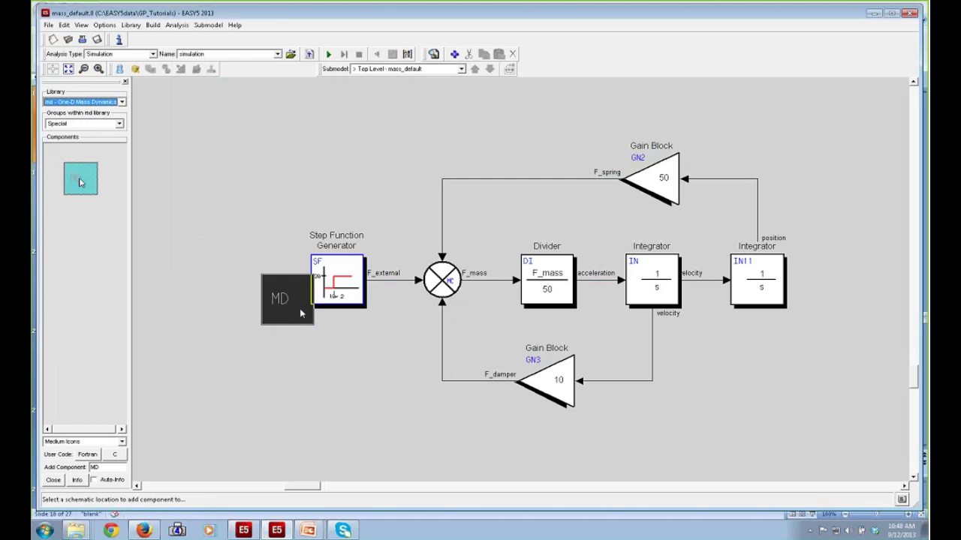
pyautogui.click(572, 464)
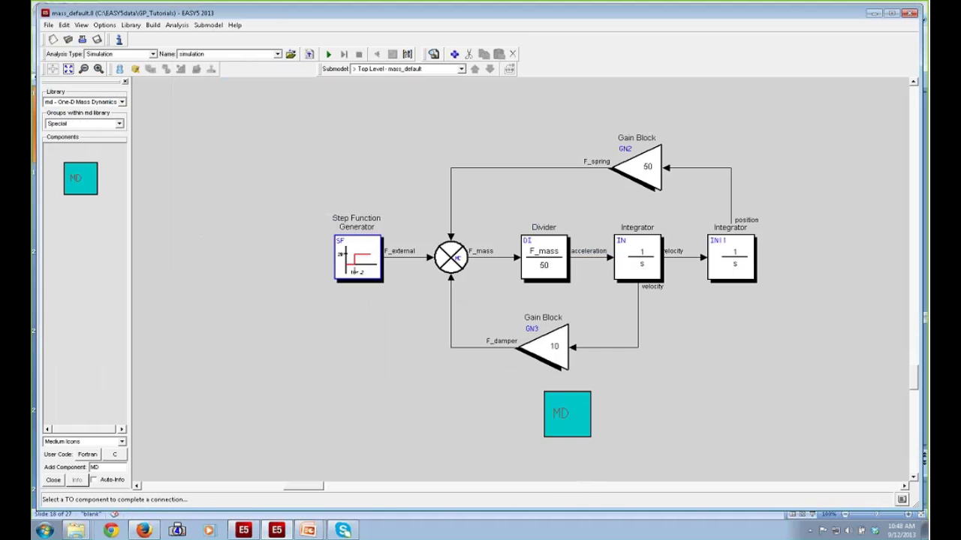
pyautogui.click(550, 438)
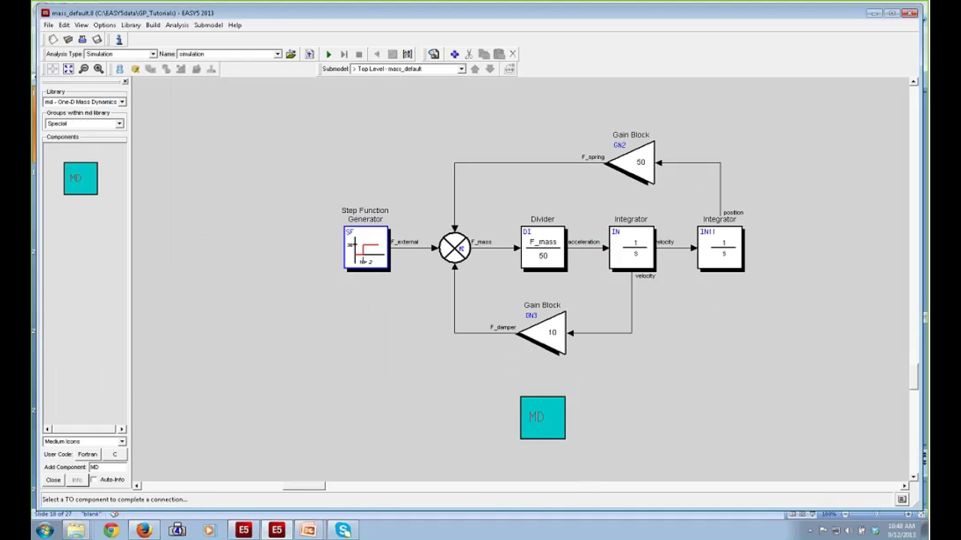
# Connect the step function generator's F_external output to the MD component's AppliedForce_MD input.
pyautogui.click(364, 260)
pyautogui.click(542, 425)
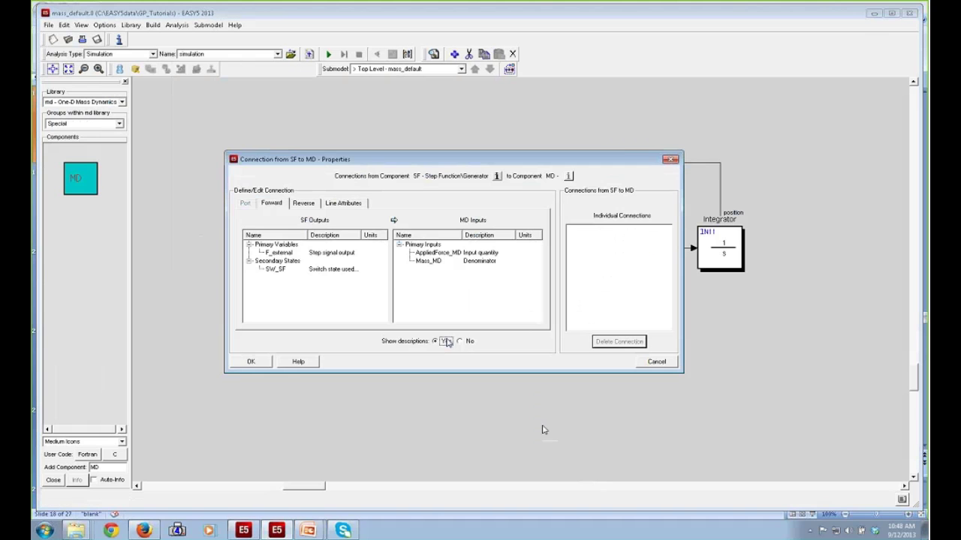
pyautogui.click(280, 253)
pyautogui.click(430, 253)
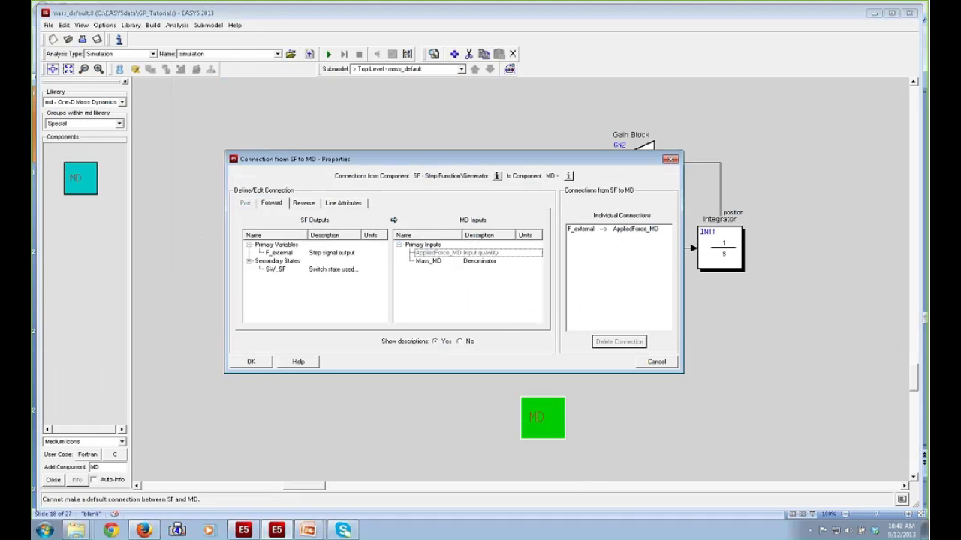
pyautogui.click(252, 363)
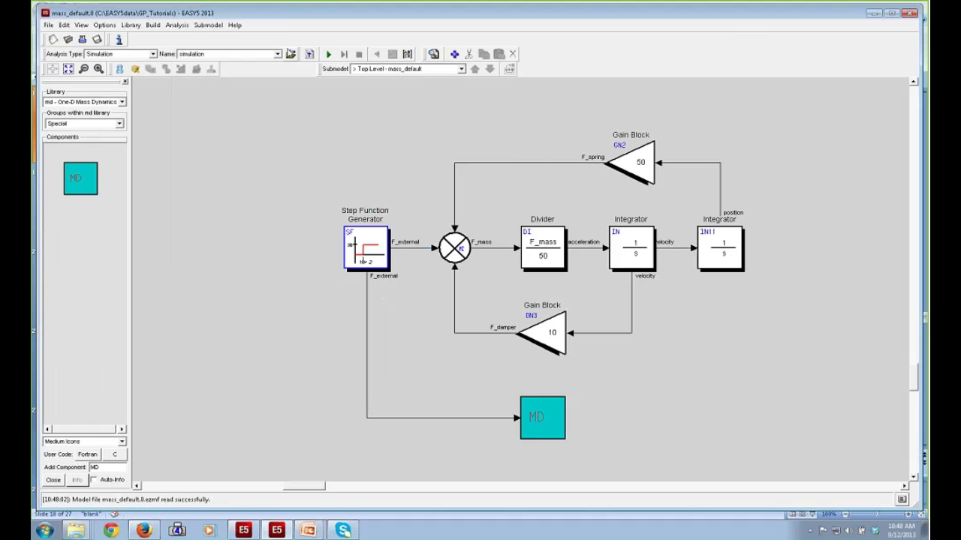
# Set the simulation's stop time to 10 and its time increment to 0.01.
pyautogui.click(290, 54)
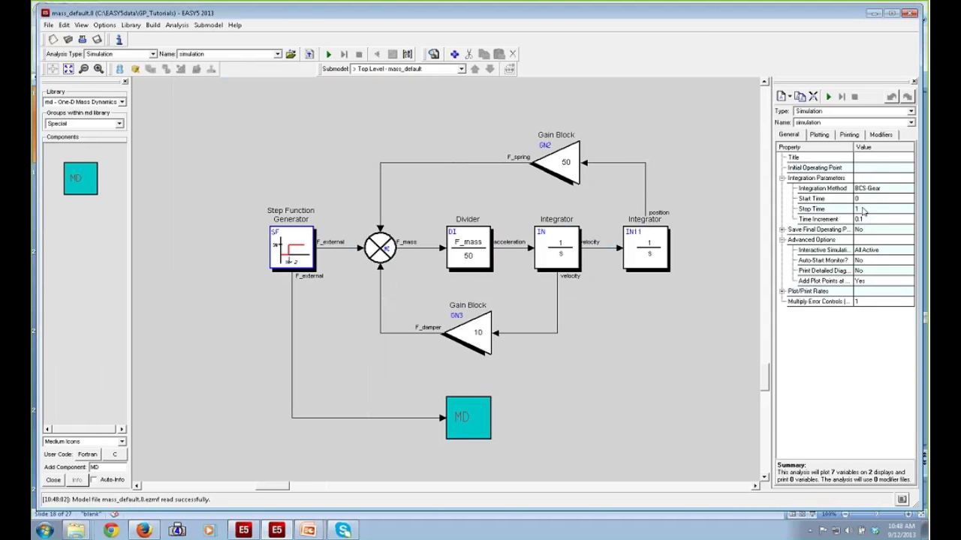
pyautogui.click(863, 210)
pyautogui.write('0')
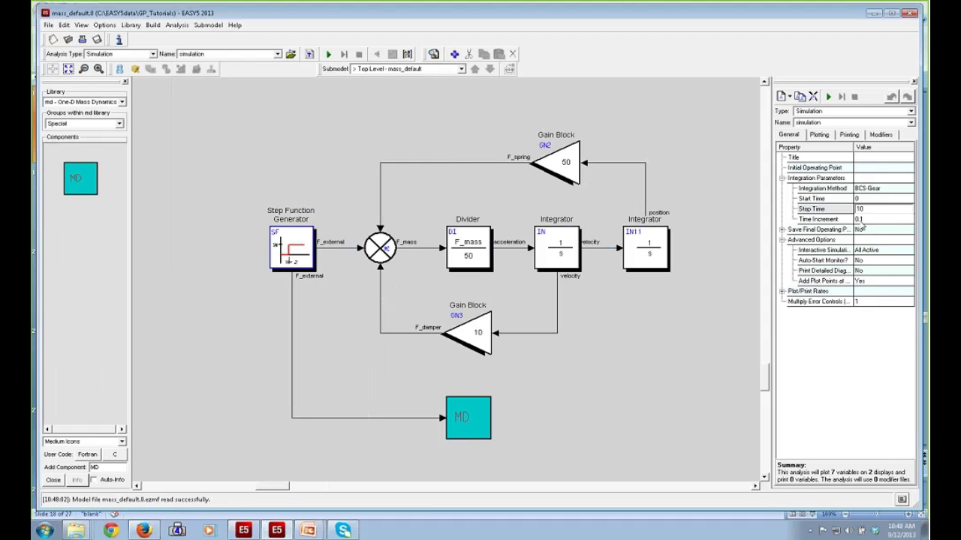
pyautogui.click(863, 223)
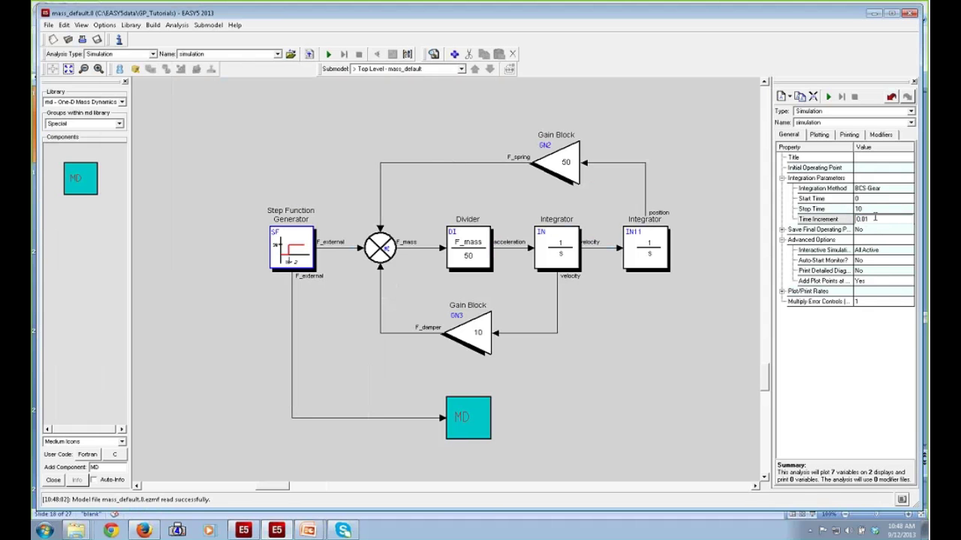
# Add a third plot display with position and position_MD as dependent variables, and run the simulation.
pyautogui.click(823, 135)
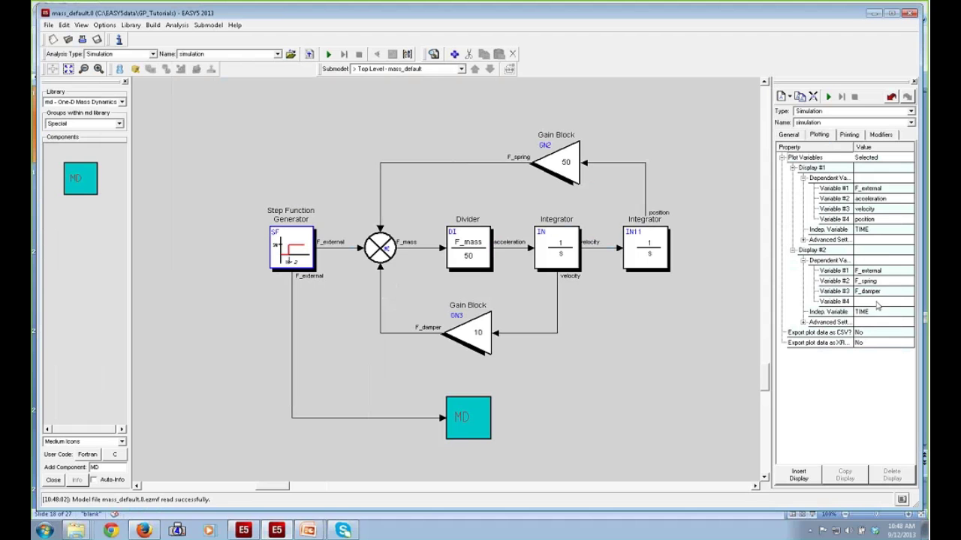
pyautogui.click(833, 301)
pyautogui.click(798, 474)
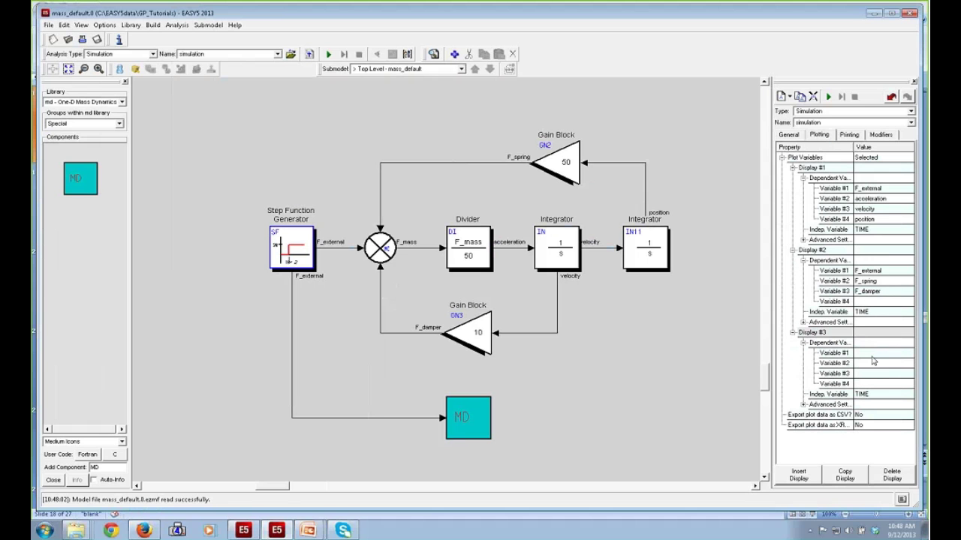
pyautogui.click(873, 354)
pyautogui.click(909, 353)
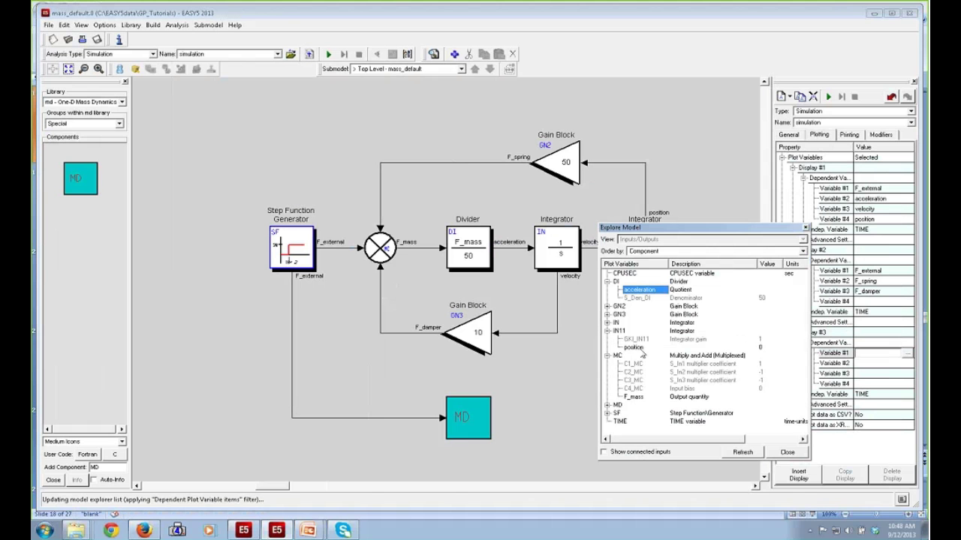
pyautogui.click(638, 348)
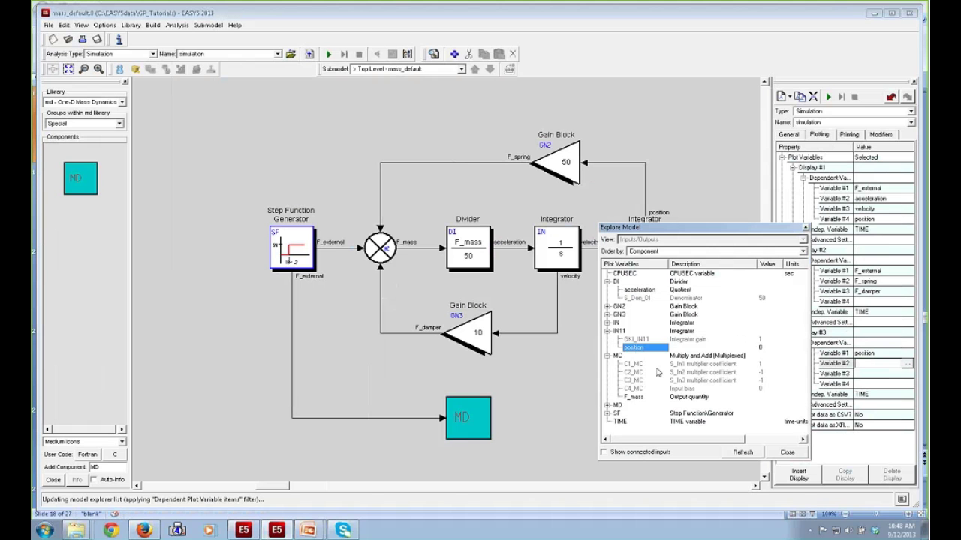
pyautogui.click(606, 405)
pyautogui.click(650, 424)
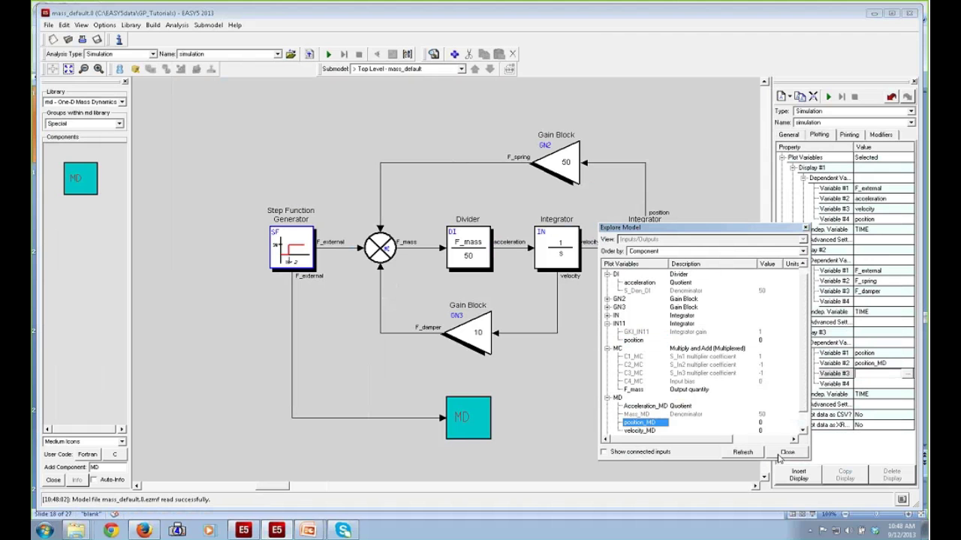
pyautogui.click(786, 453)
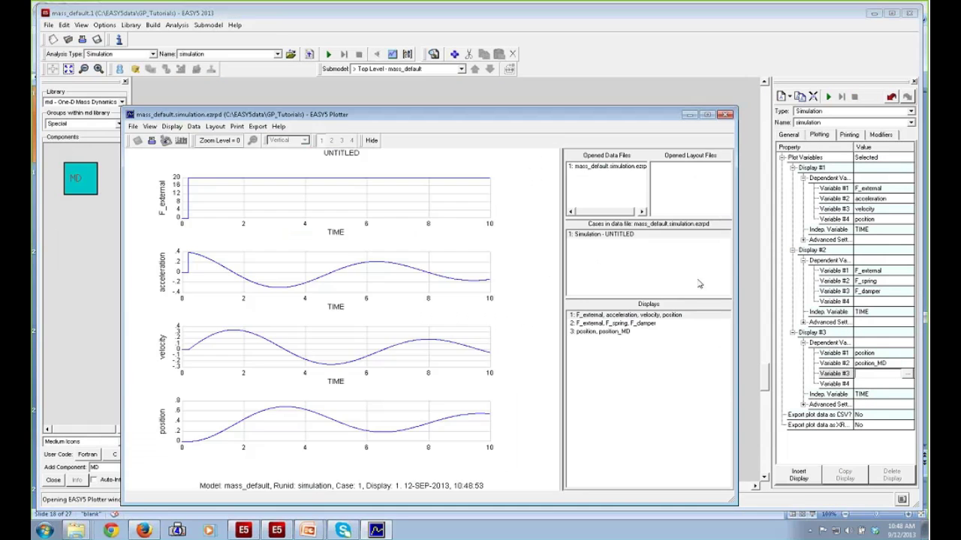
# Compare the position and position_MD curves in the third display using plot locator values, and close the plotter.
pyautogui.click(607, 331)
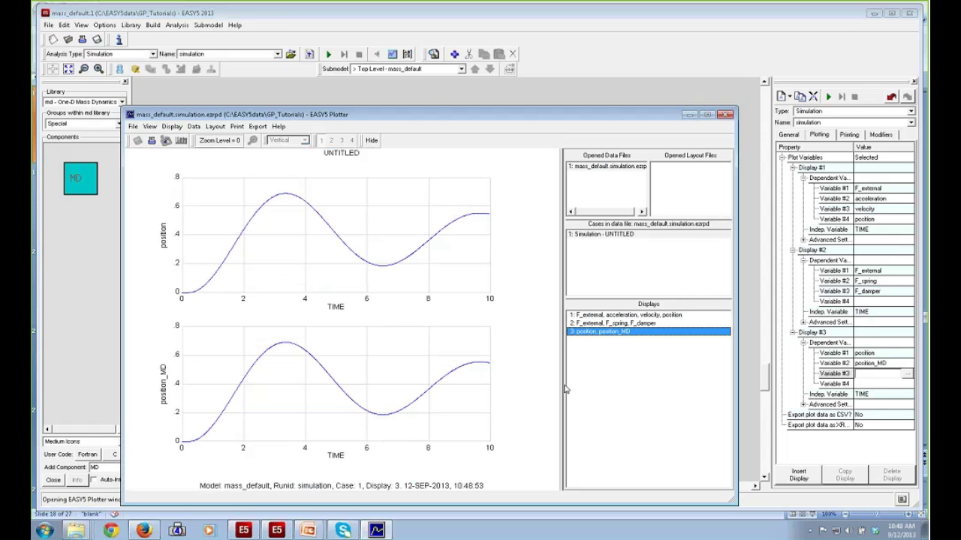
pyautogui.moveTo(228, 375); pyautogui.dragTo(300, 373)
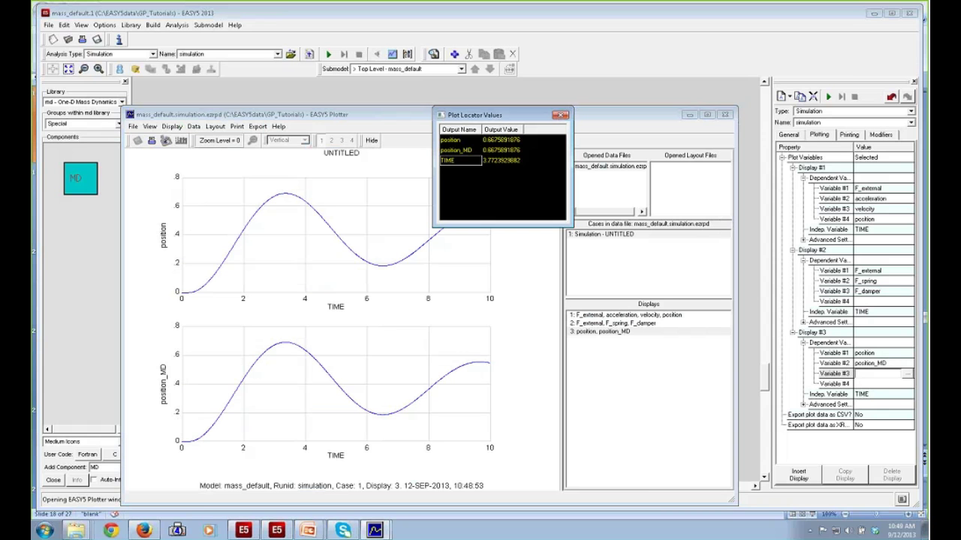
pyautogui.click(559, 116)
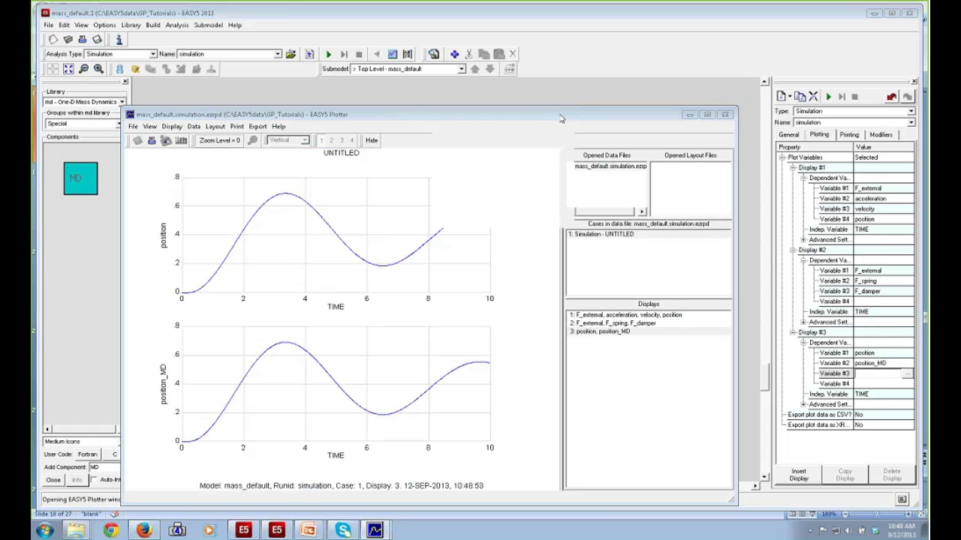
pyautogui.click(724, 115)
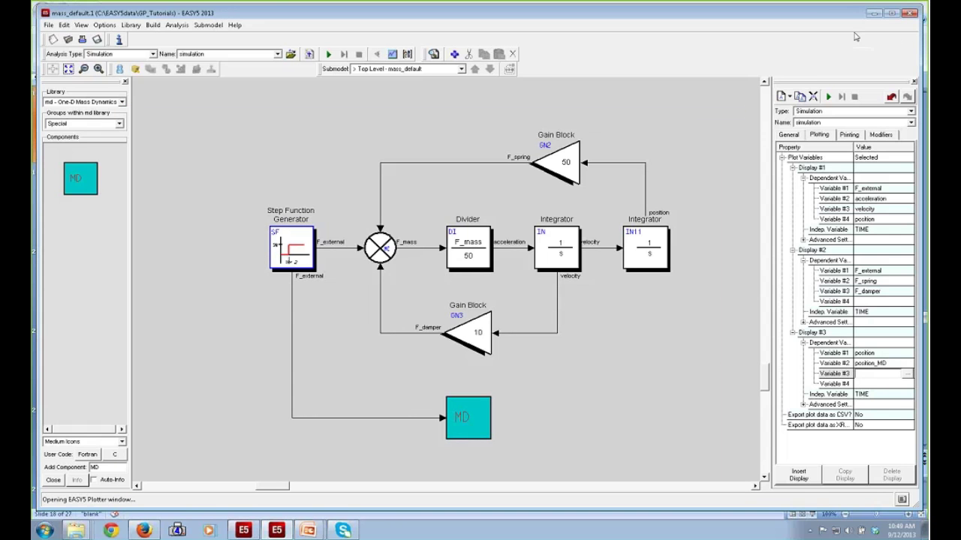
# Switch to the PowerPoint presentation, start the slide show from the current slide and advance to the Python Multiprocessing slide.
pyautogui.click(874, 14)
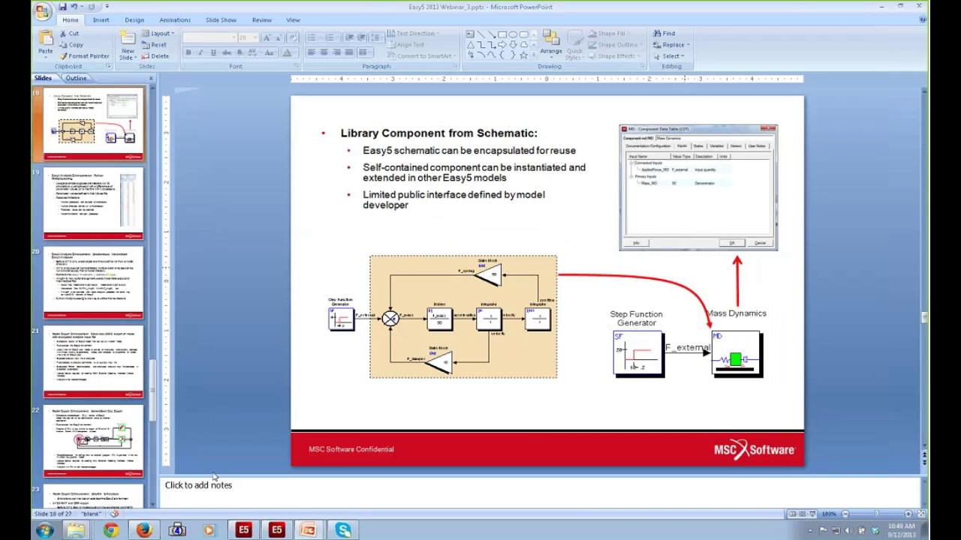
pyautogui.click(812, 514)
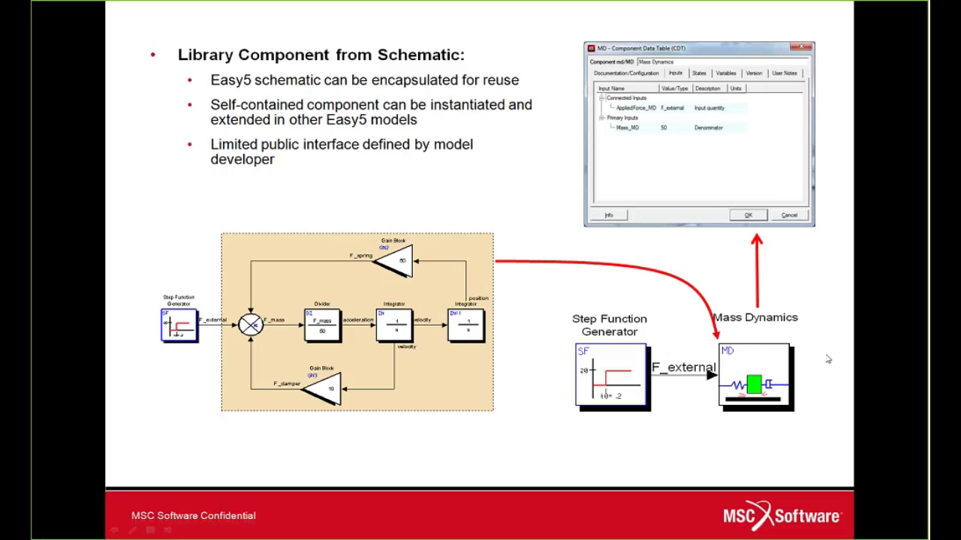
pyautogui.press('Right')
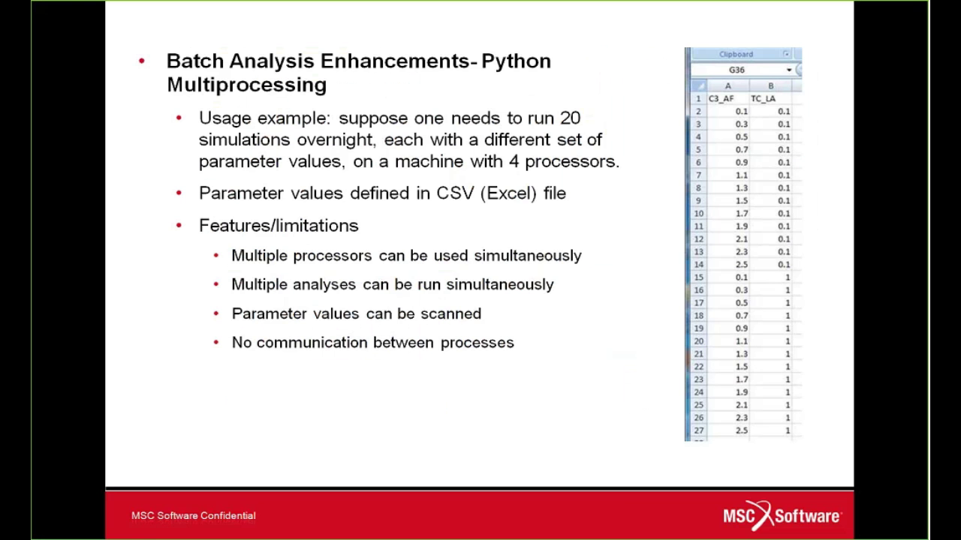